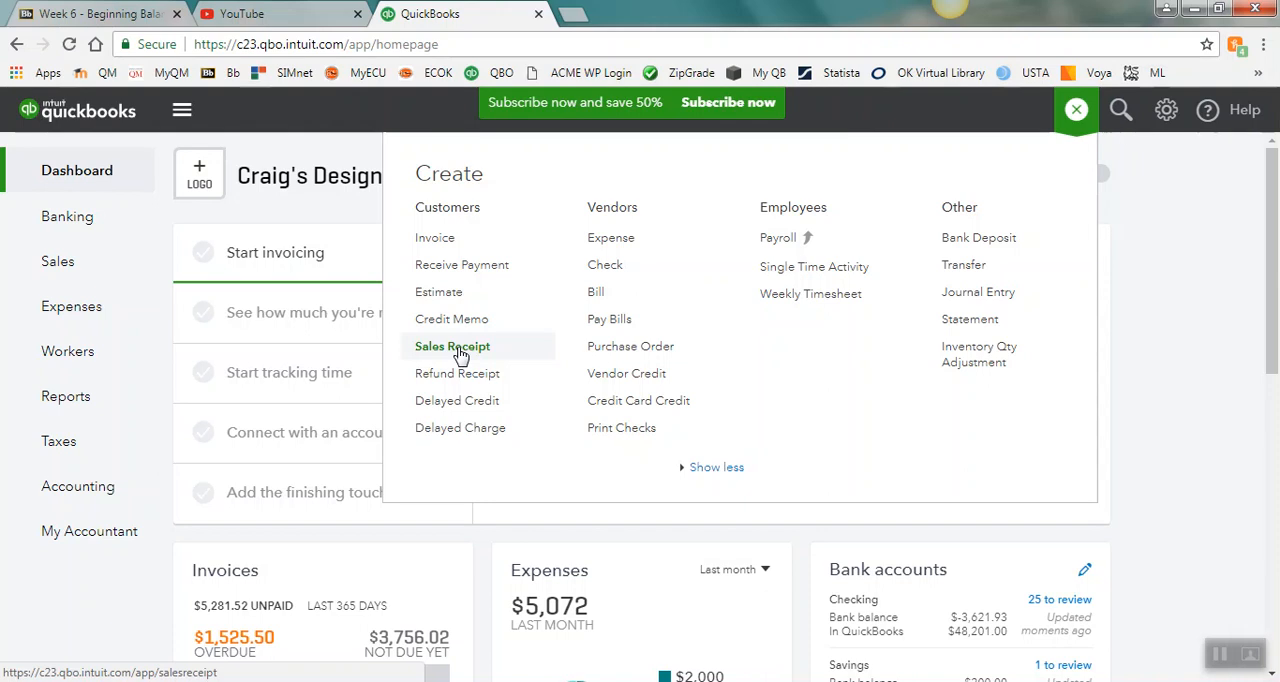
Step: Create a sales receipt and add a new customer named Cash Sales to it
click(455, 347)
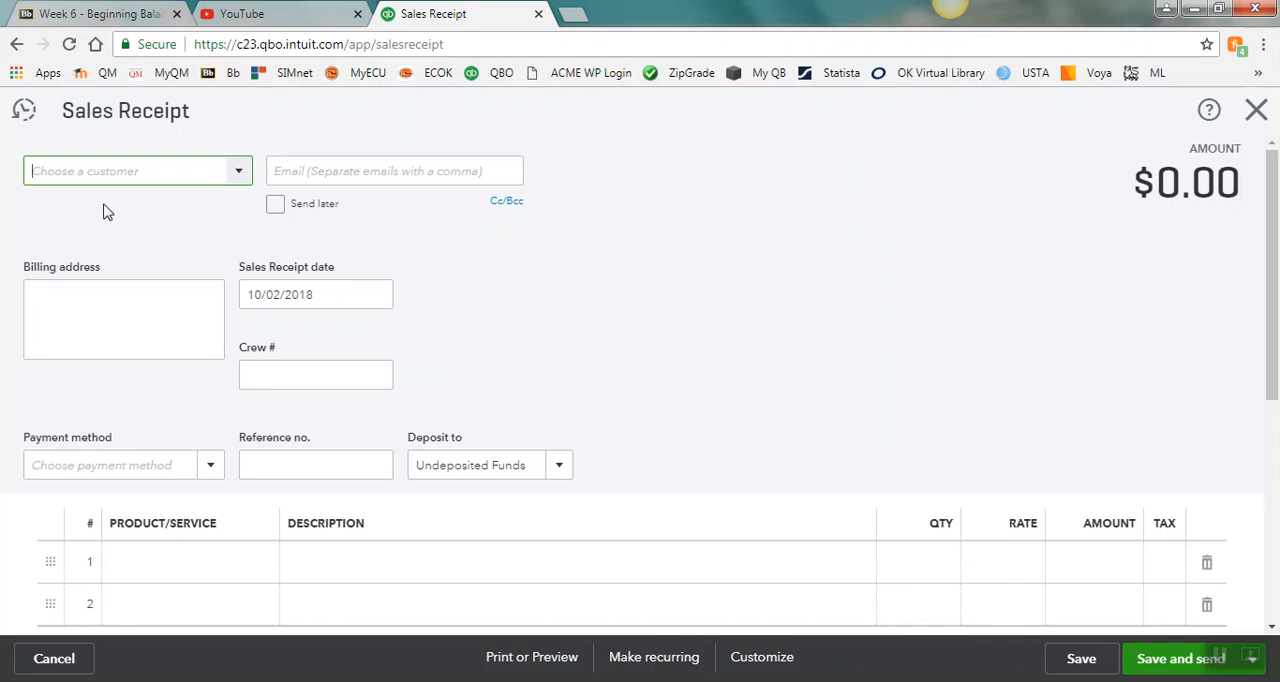
click(241, 174)
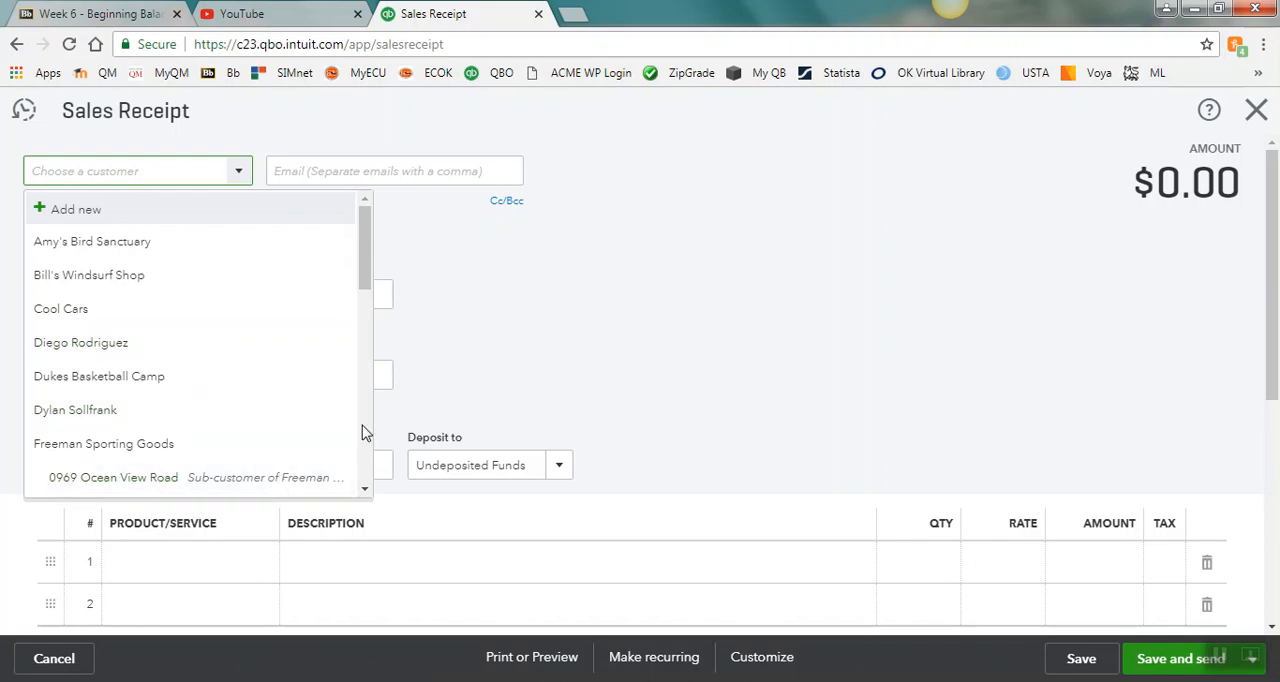
scroll(363, 432, down, 6)
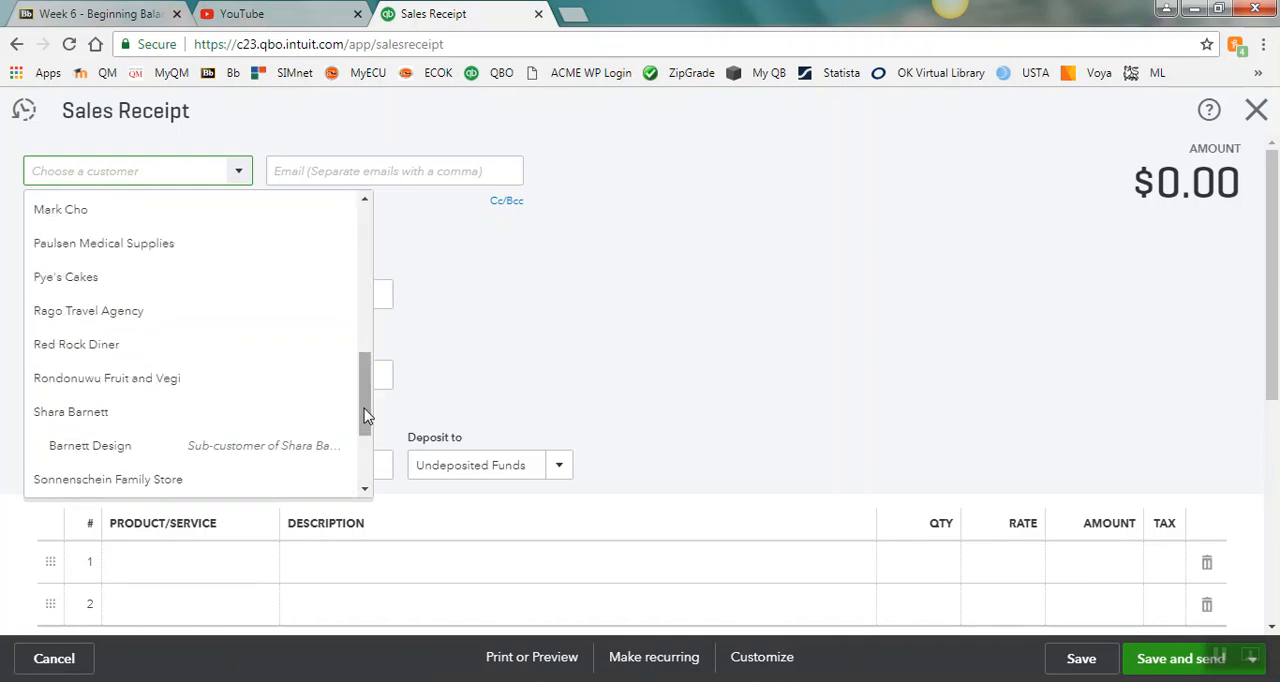
drag(365, 416, 366, 245)
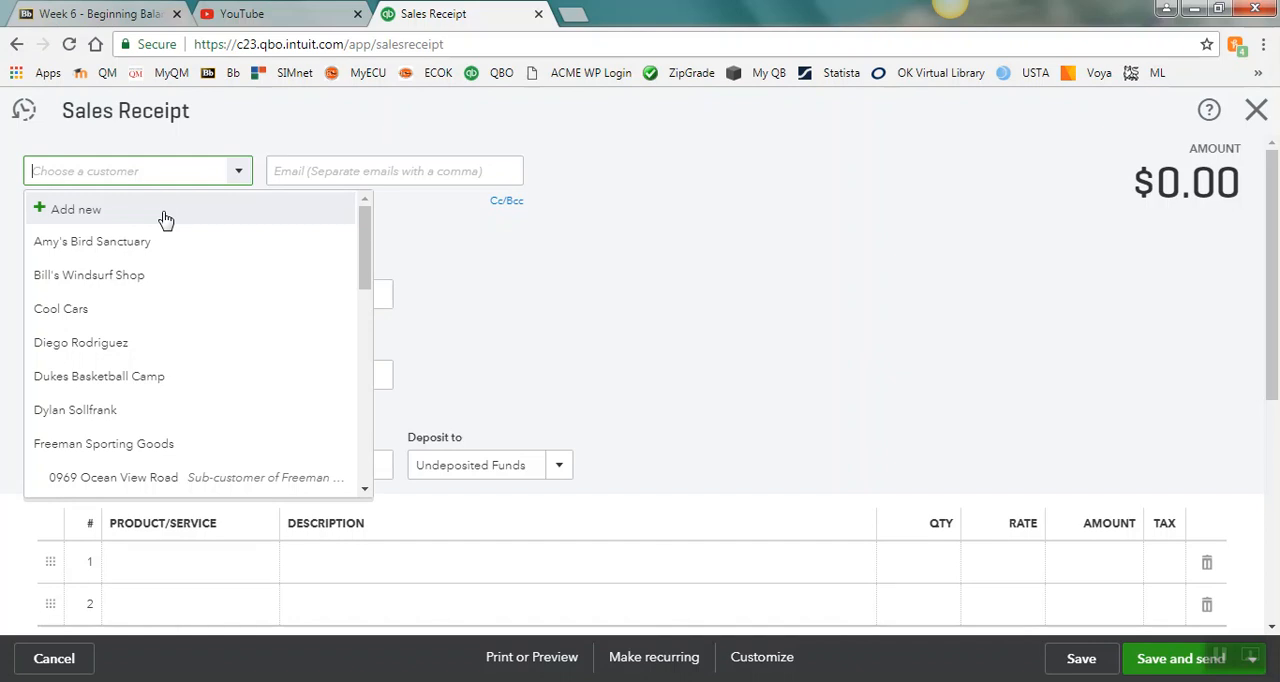
text(Cash)
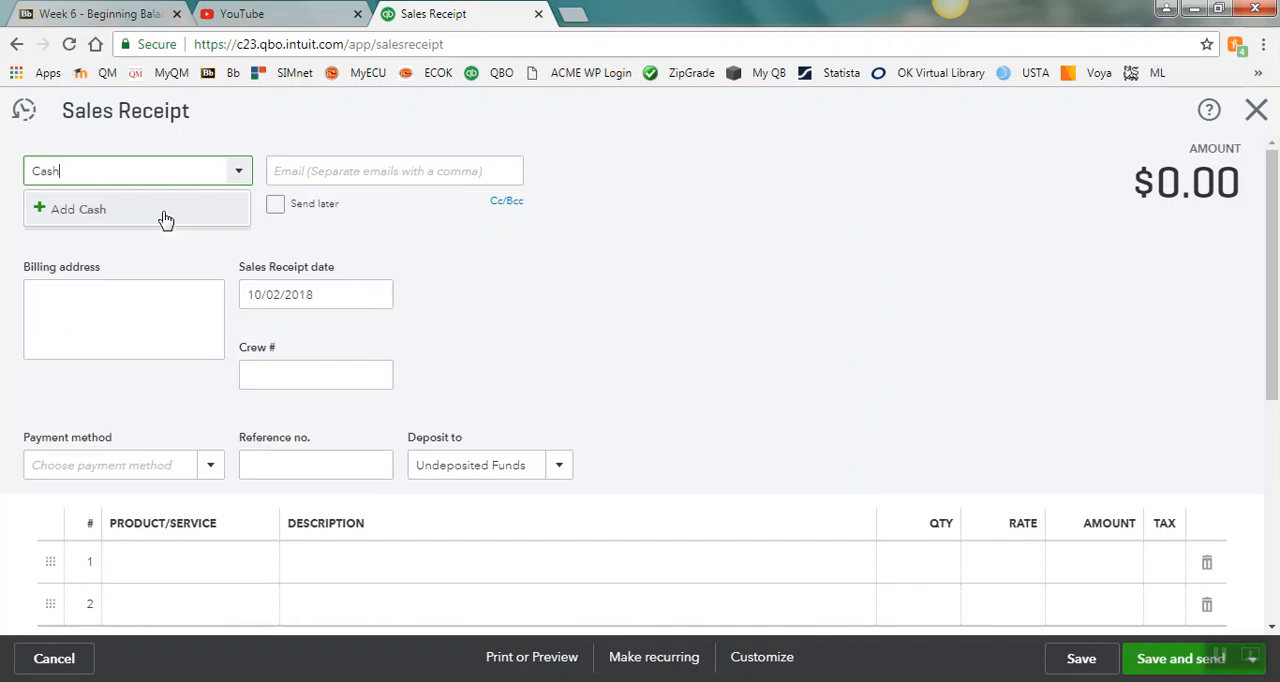
text( Sales)
click(166, 219)
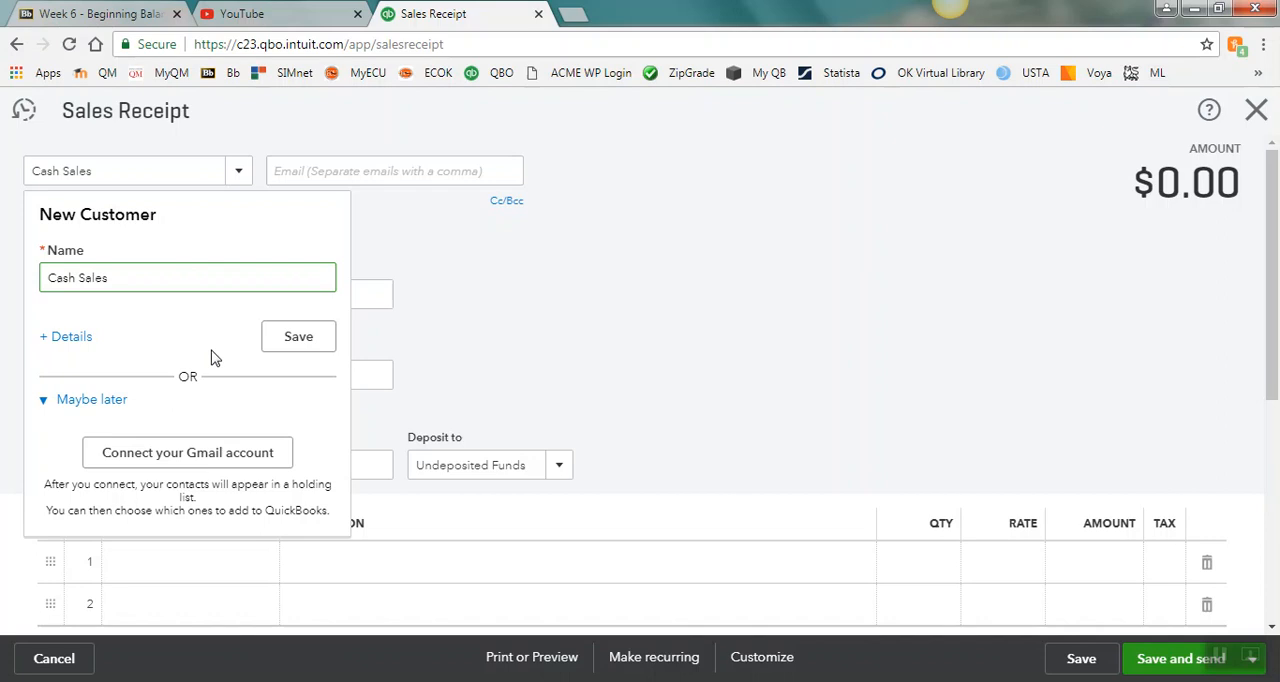
click(312, 347)
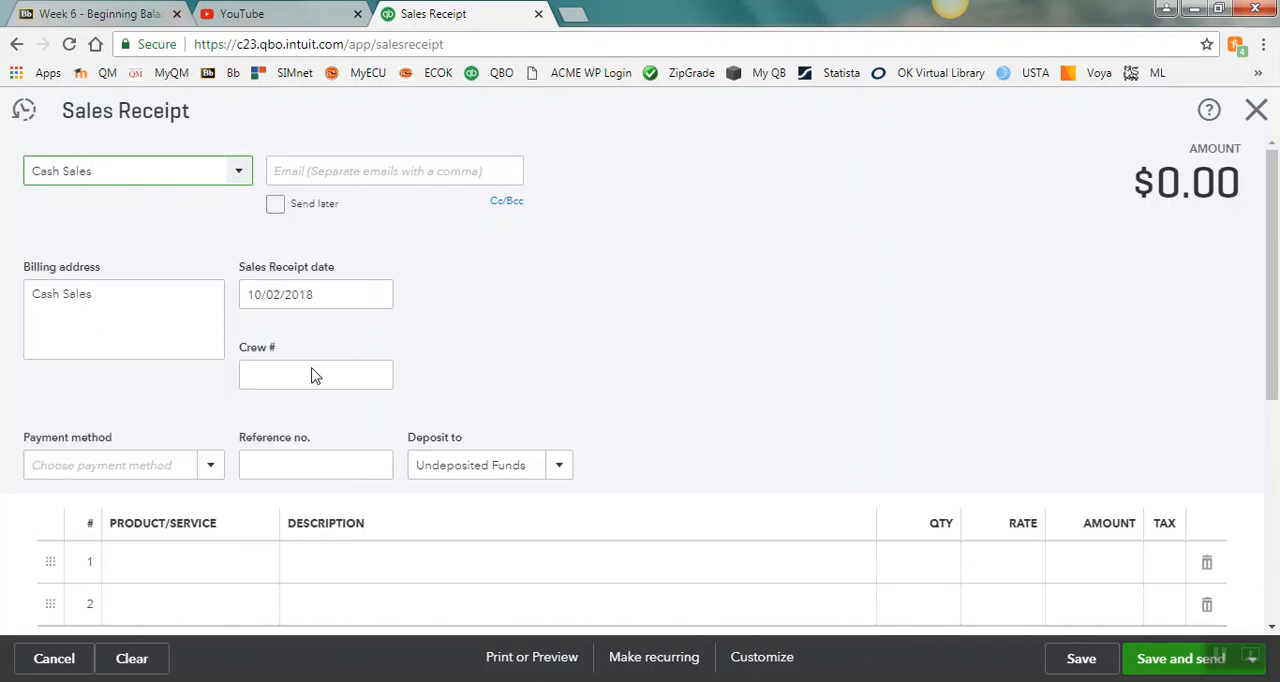
Step: Set the sales receipt date to 10/16/2018 and the payment method to Cash
click(377, 296)
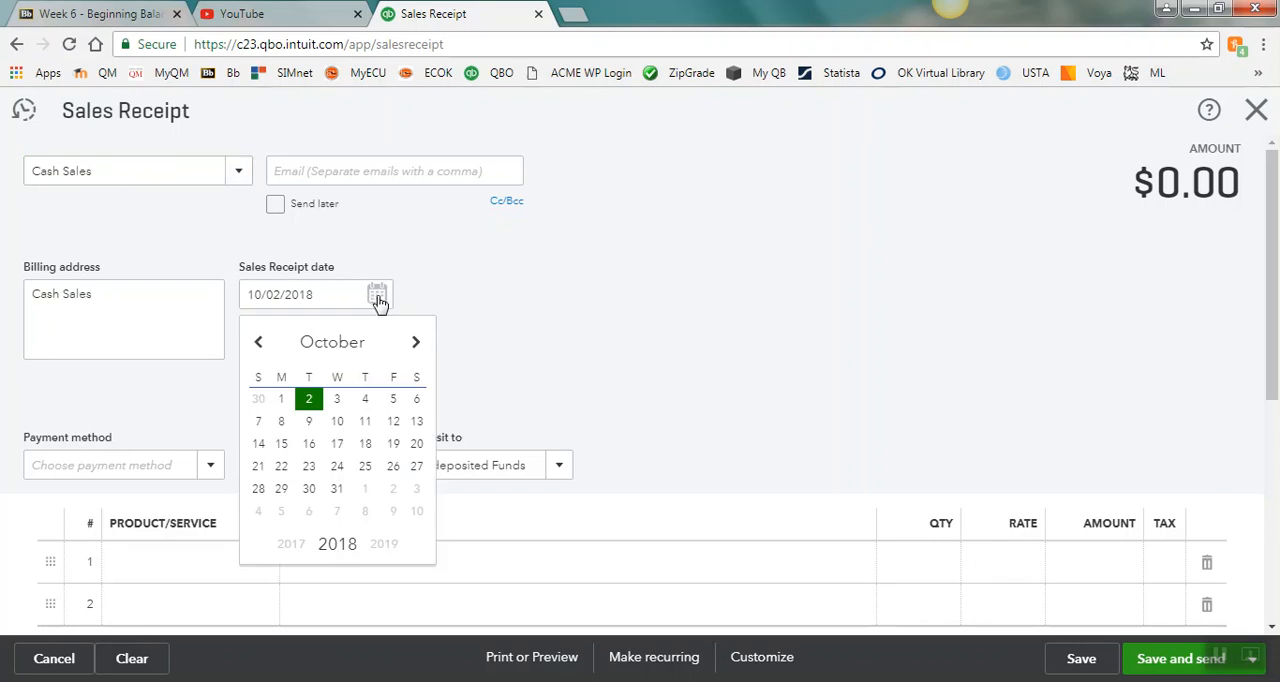
click(309, 401)
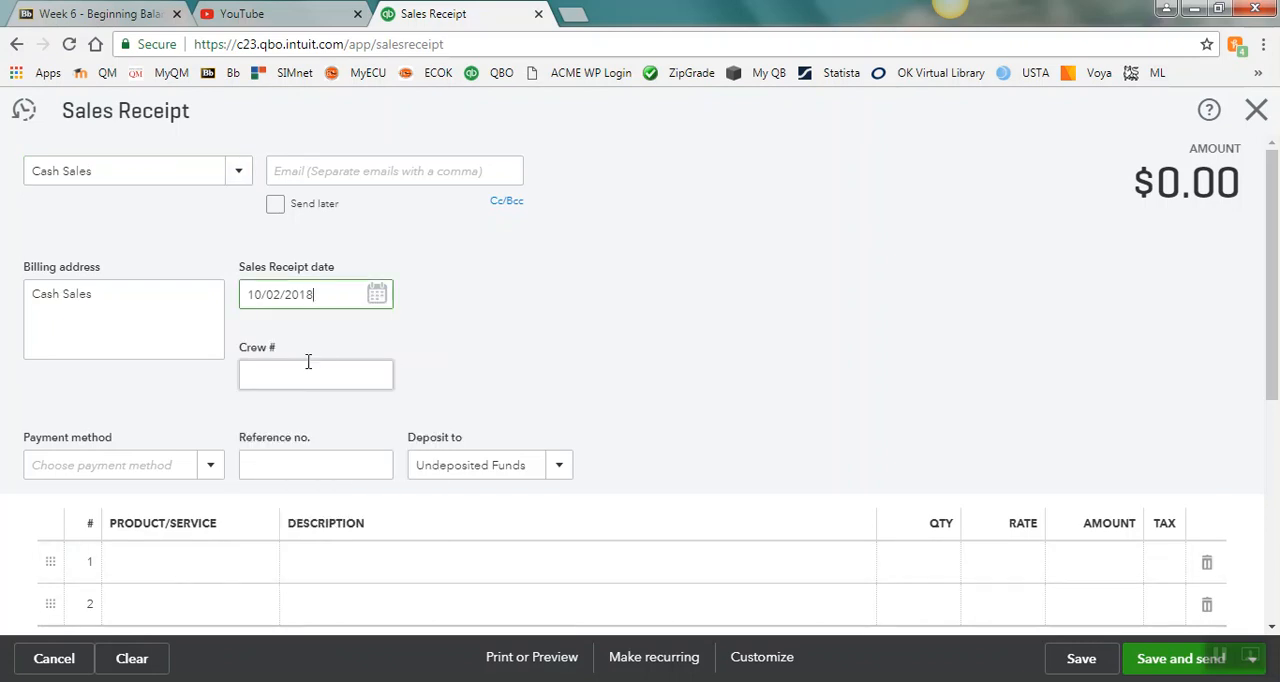
click(378, 294)
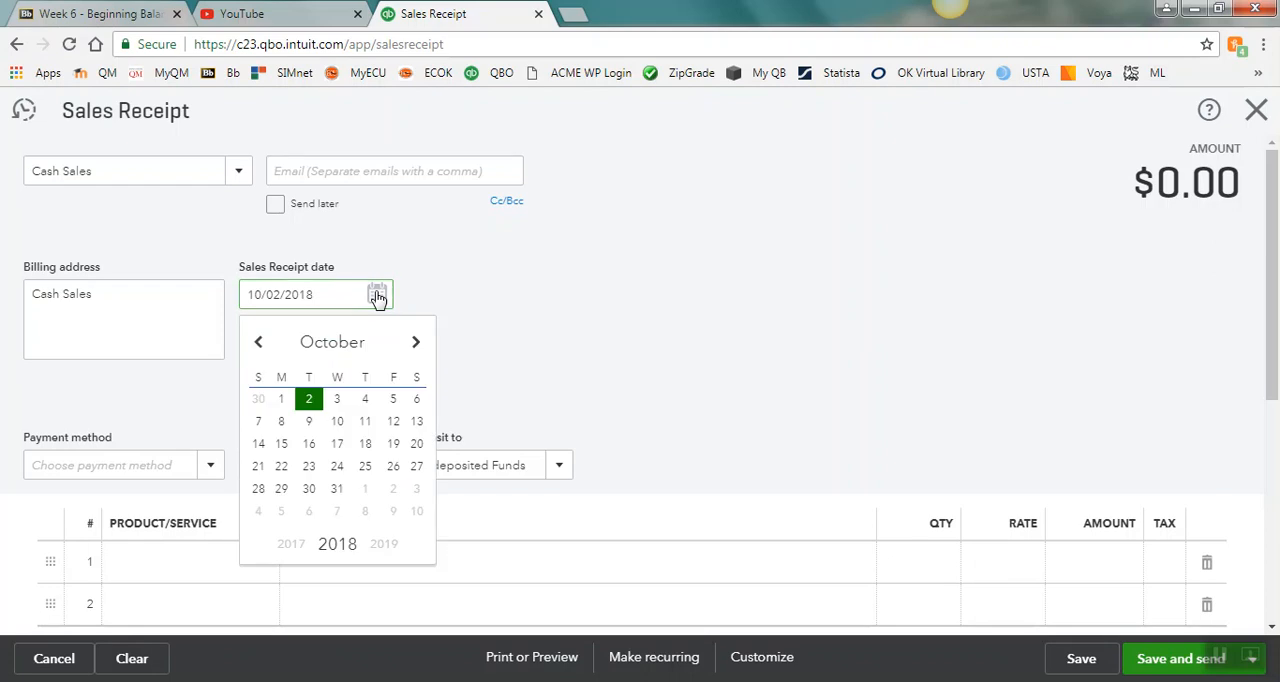
click(309, 445)
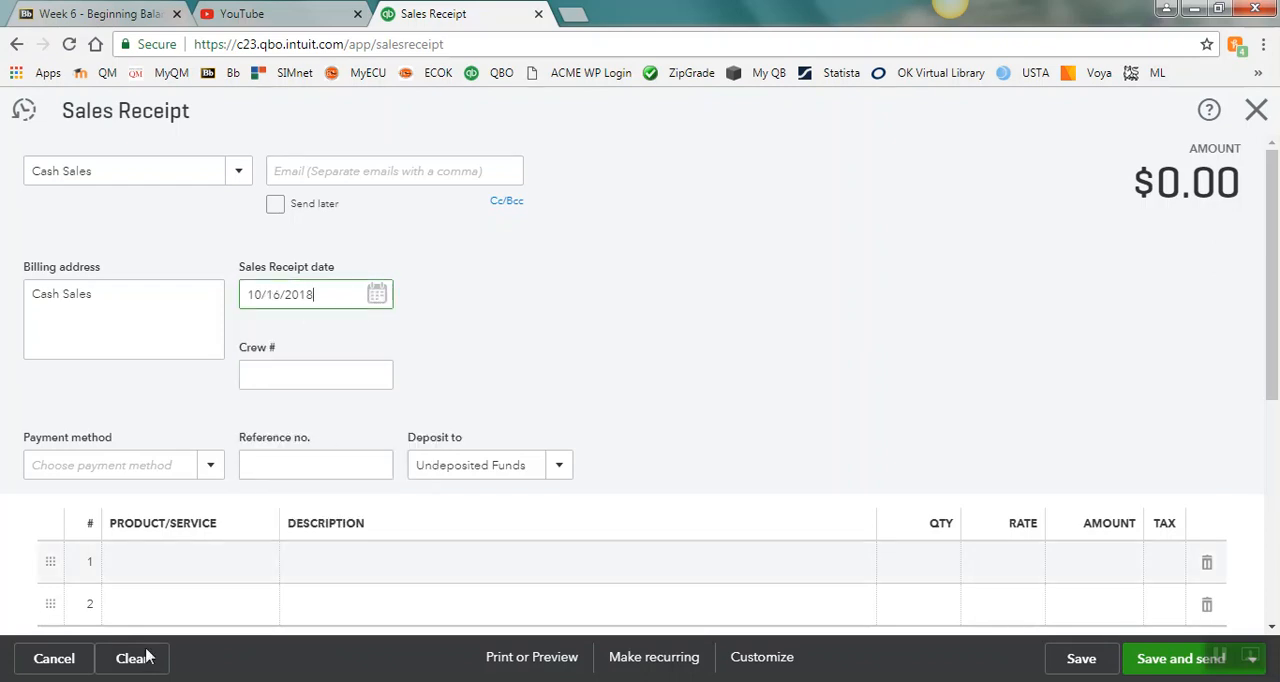
click(209, 458)
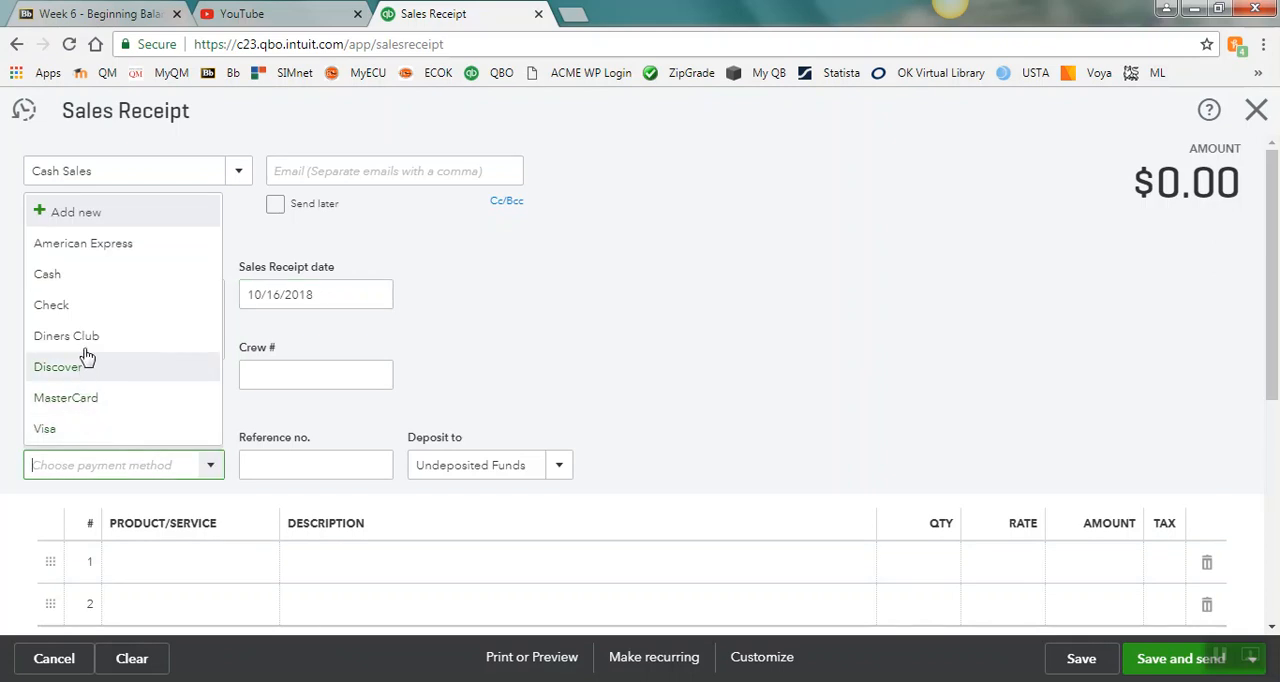
click(78, 285)
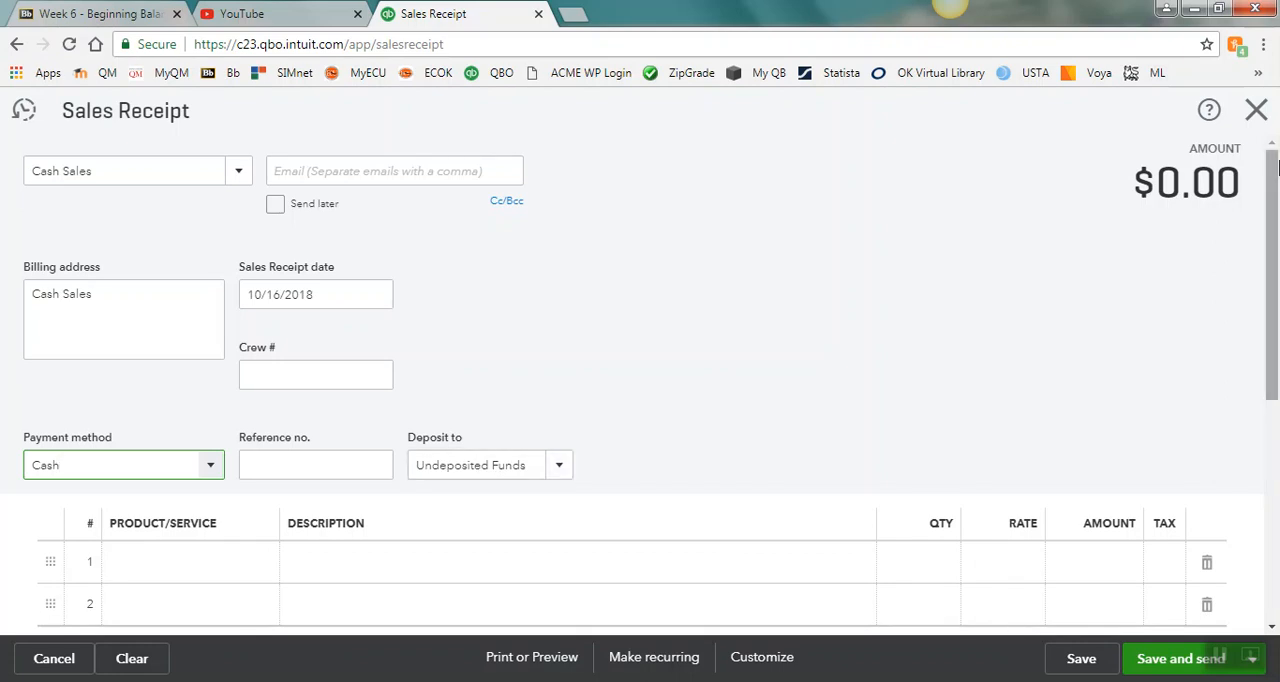
Step: Open the product/service choices for the first line of the sales receipt
scroll(1272, 200, down, 2)
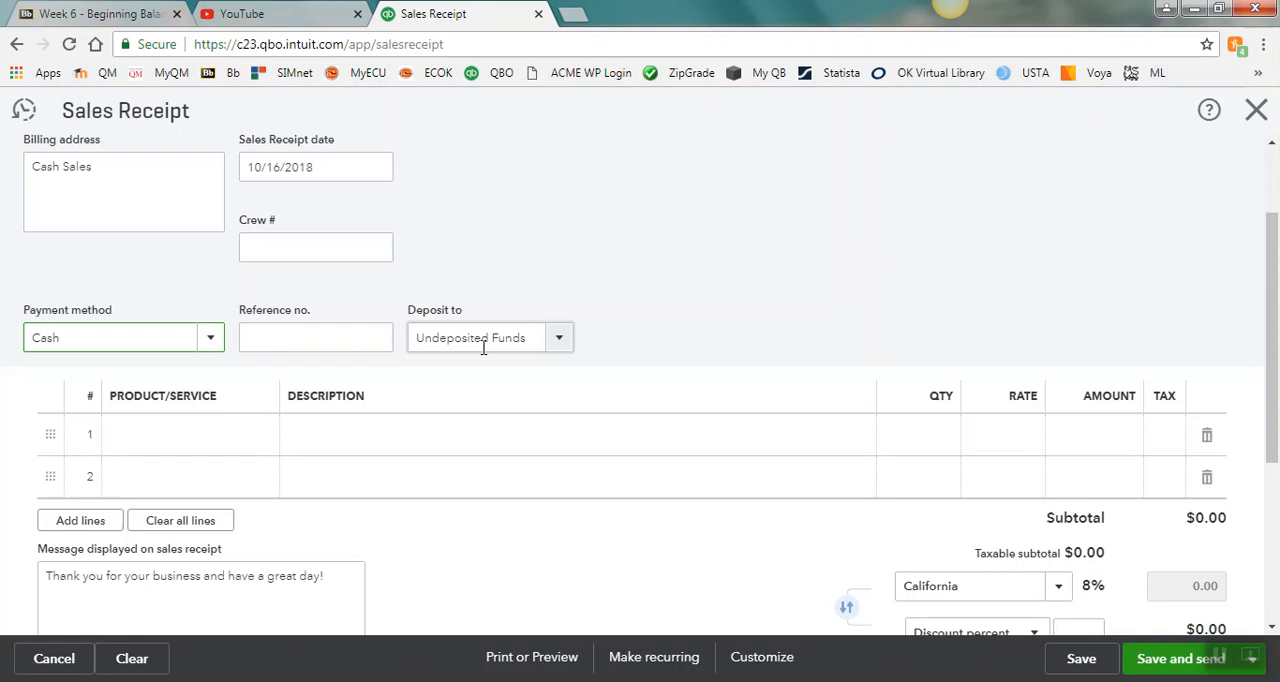
click(164, 435)
click(270, 438)
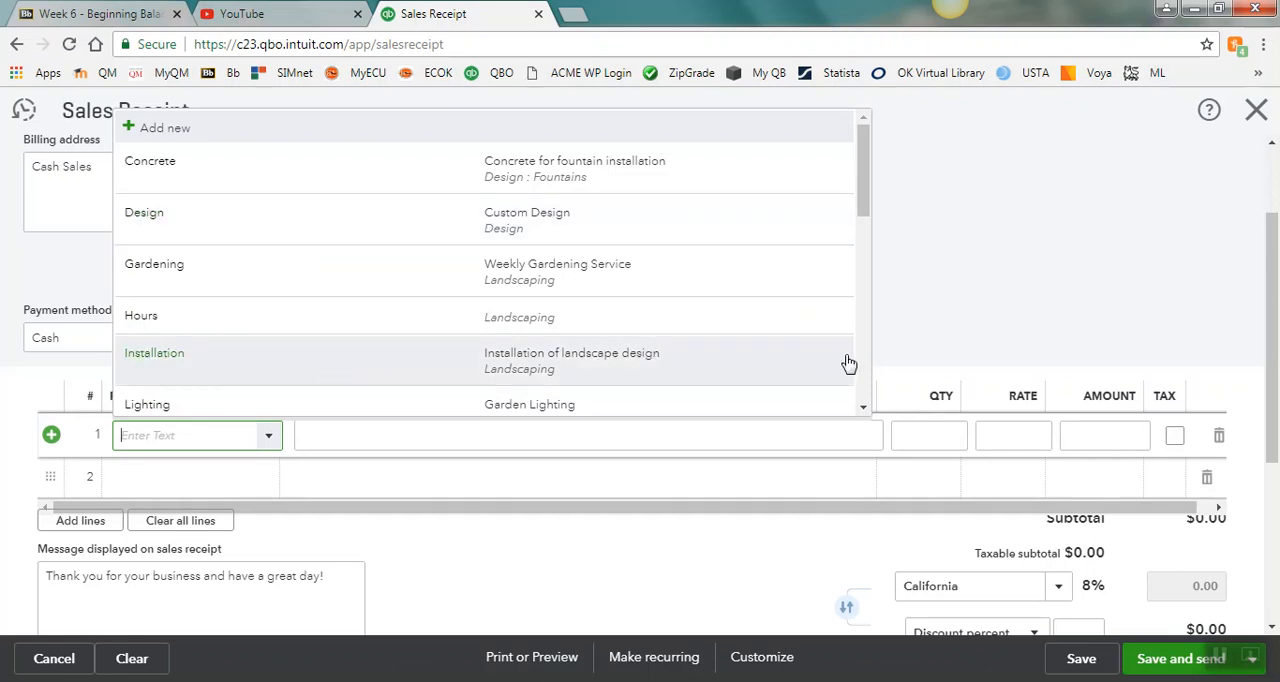
scroll(869, 370, down, 5)
scroll(869, 370, down, 1)
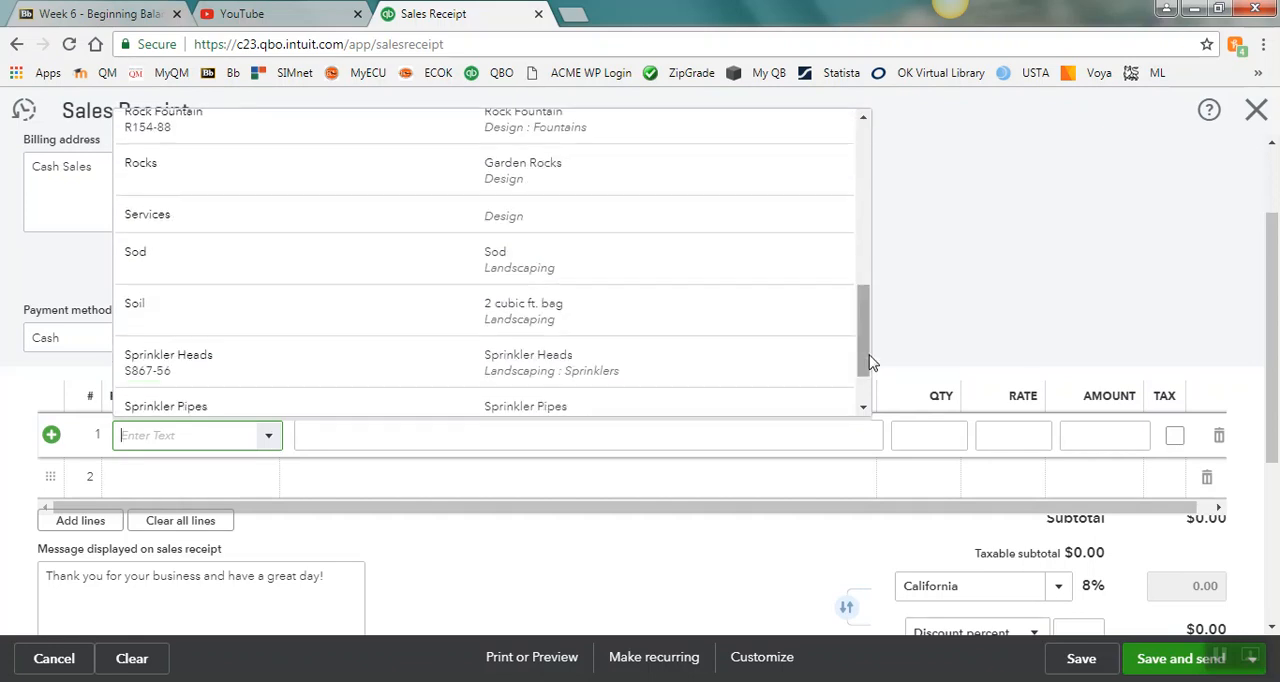
scroll(600, 354, up, 3)
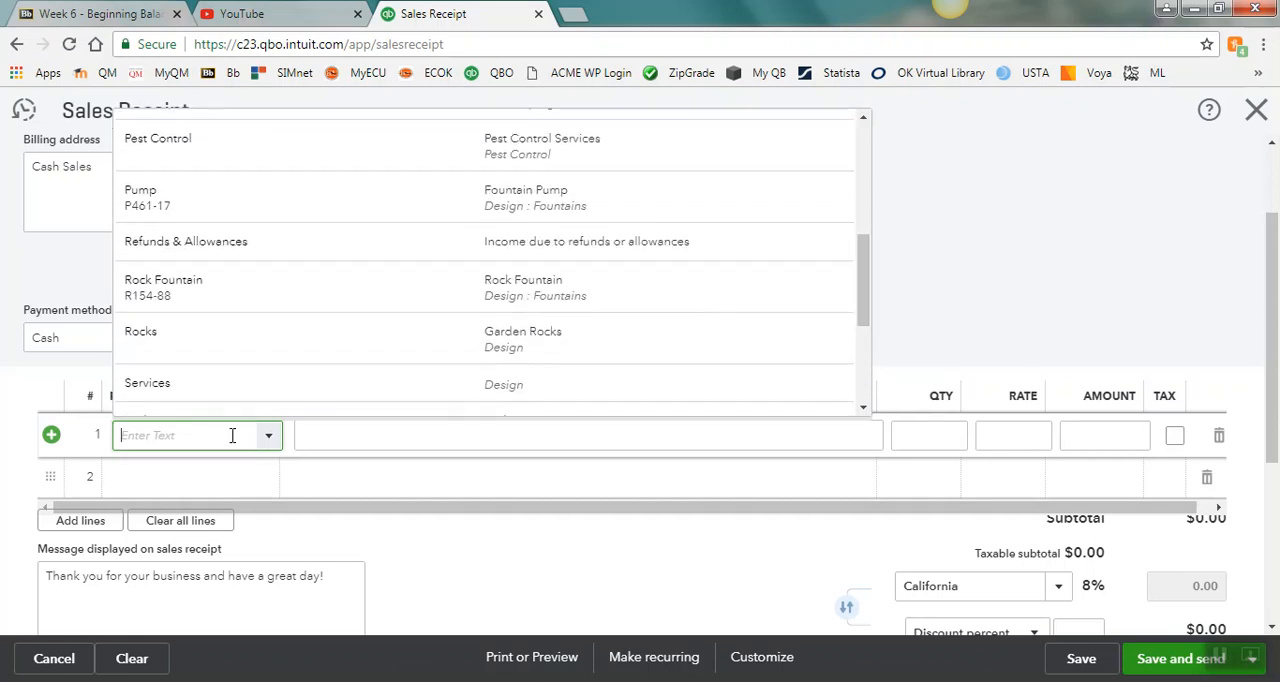
text(rock)
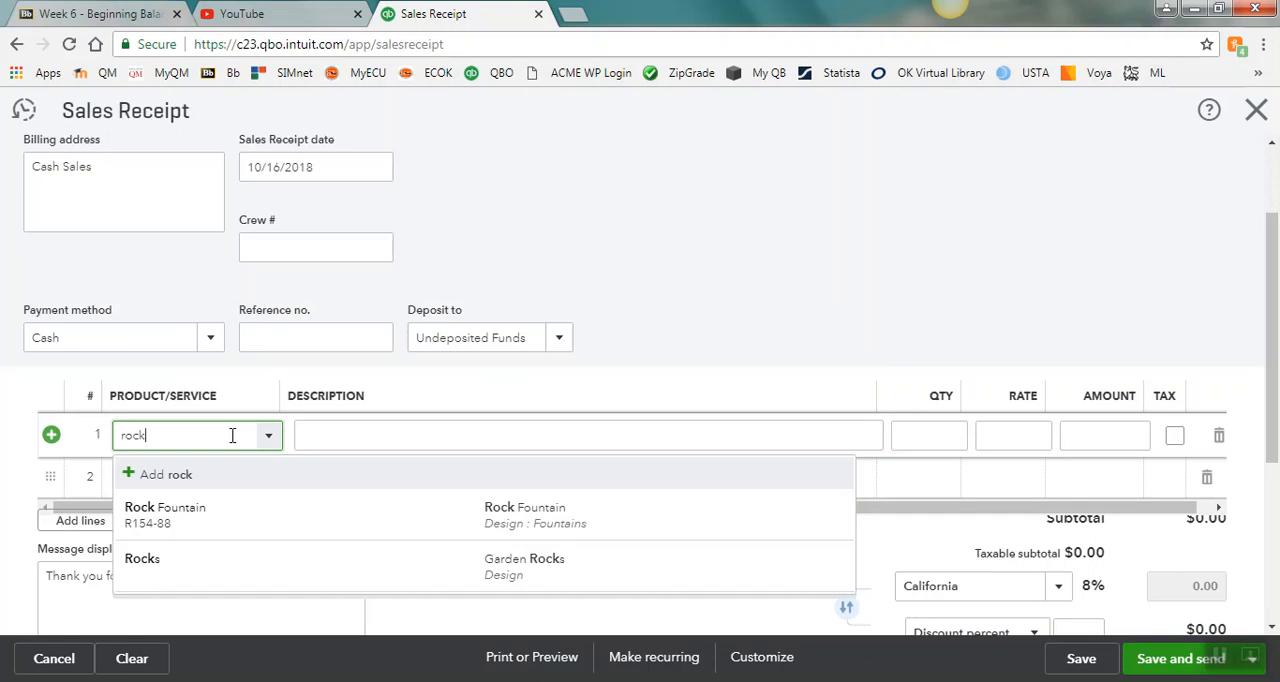
key(BackSpace)
key(BackSpace)
key(BackSpace)
key(BackSpace)
Step: Add a new non-inventory product named Cash Sales from the first receipt line
text(Ca)
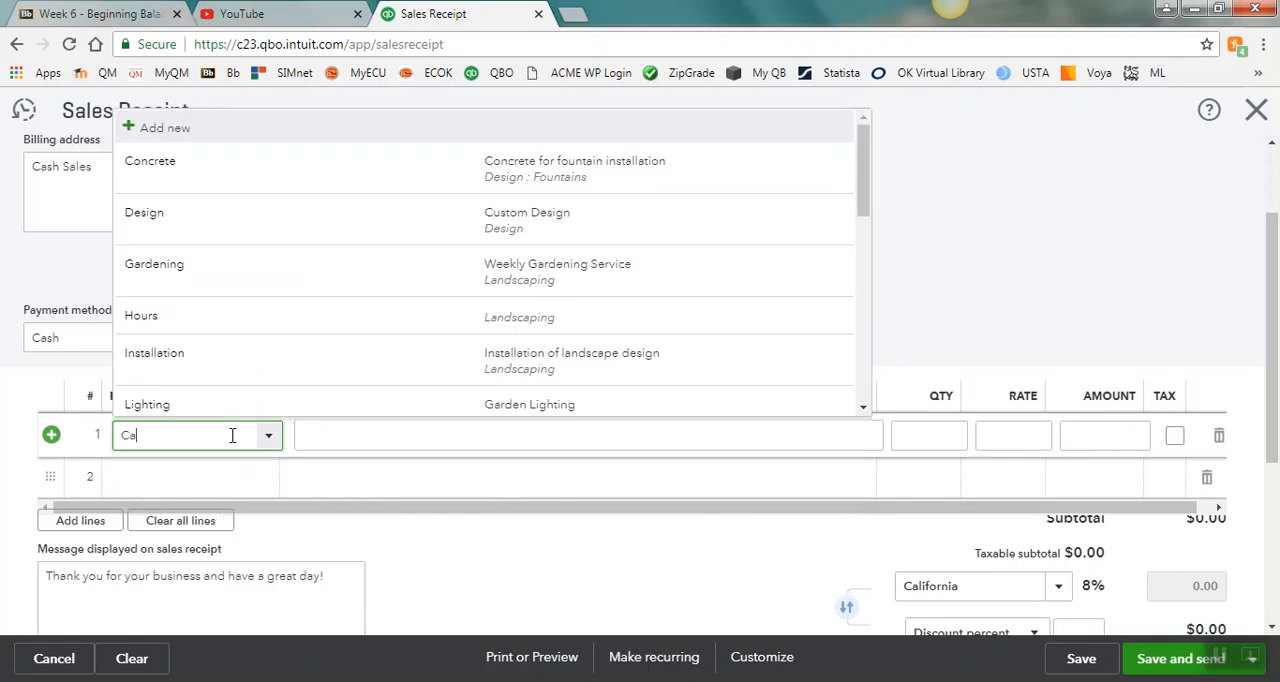
text(sh Sales)
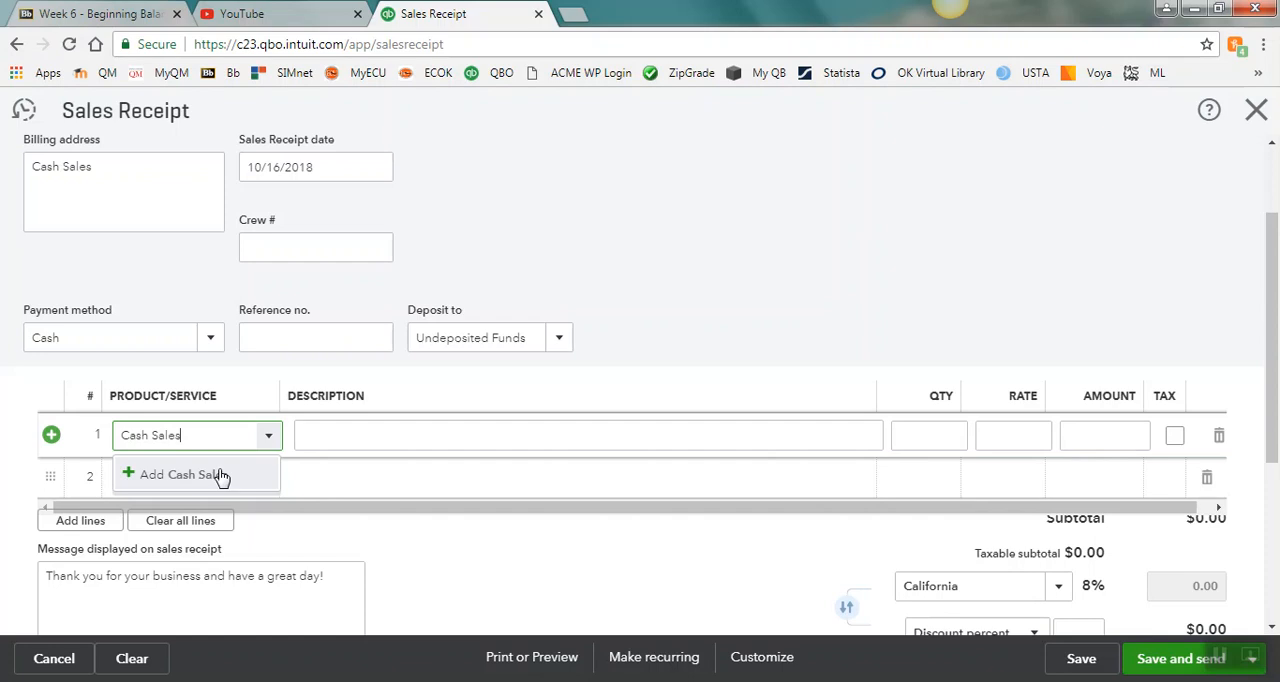
click(221, 476)
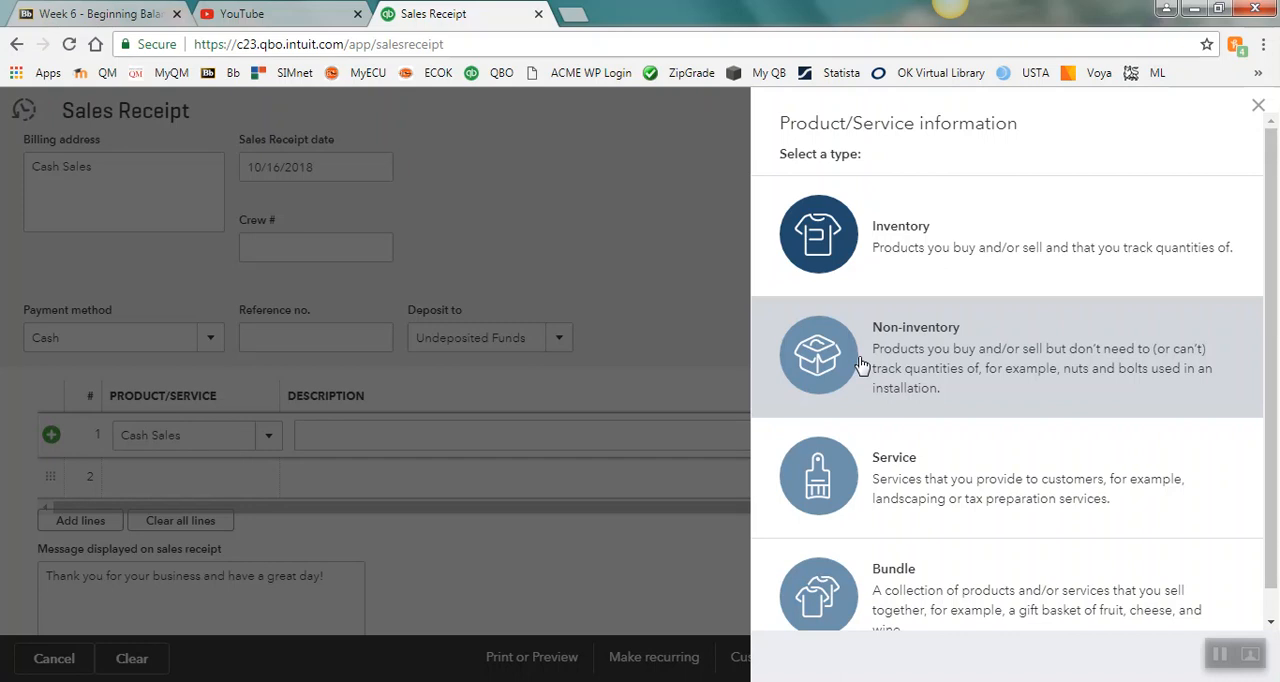
click(862, 366)
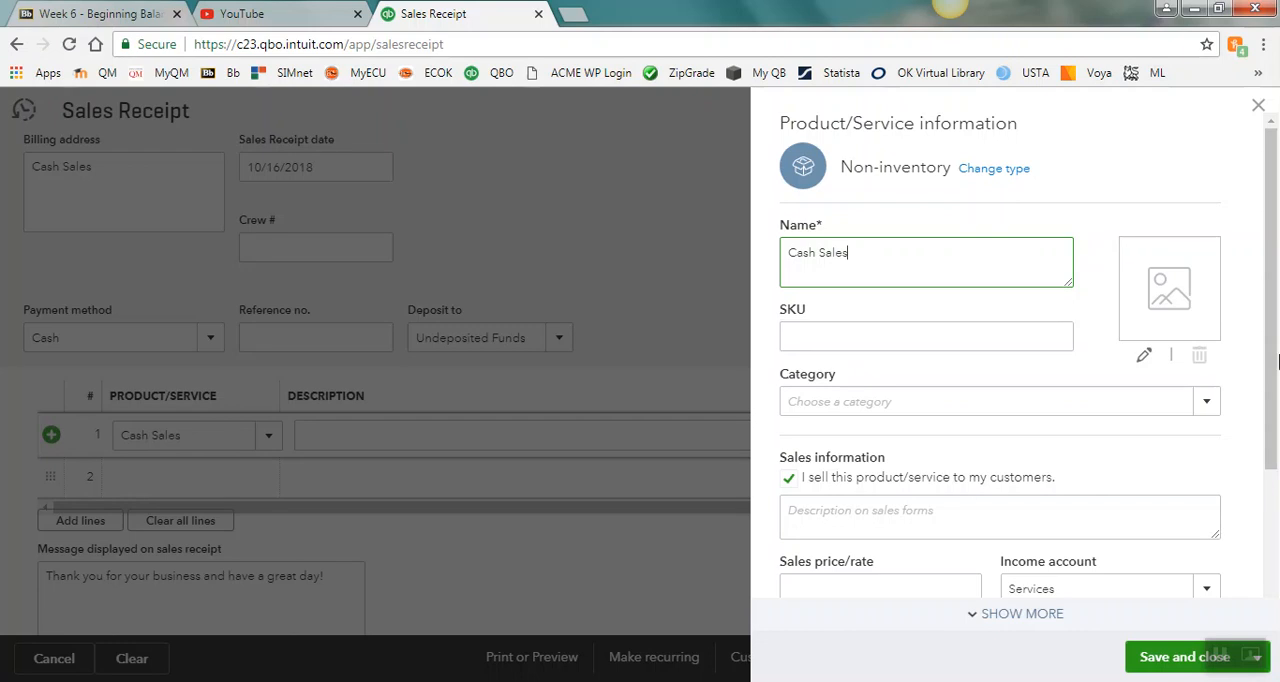
Step: Set the new product's income account to Sales of Product Income and save the product
scroll(1273, 374, down, 3)
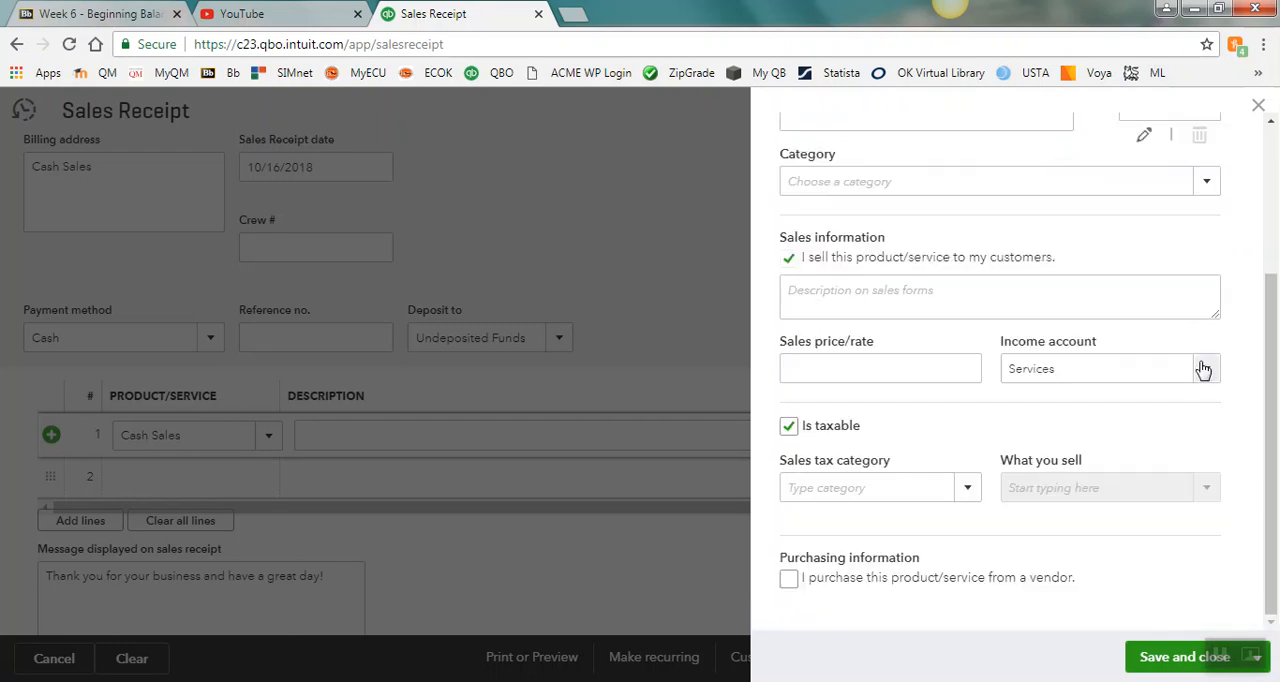
click(1205, 371)
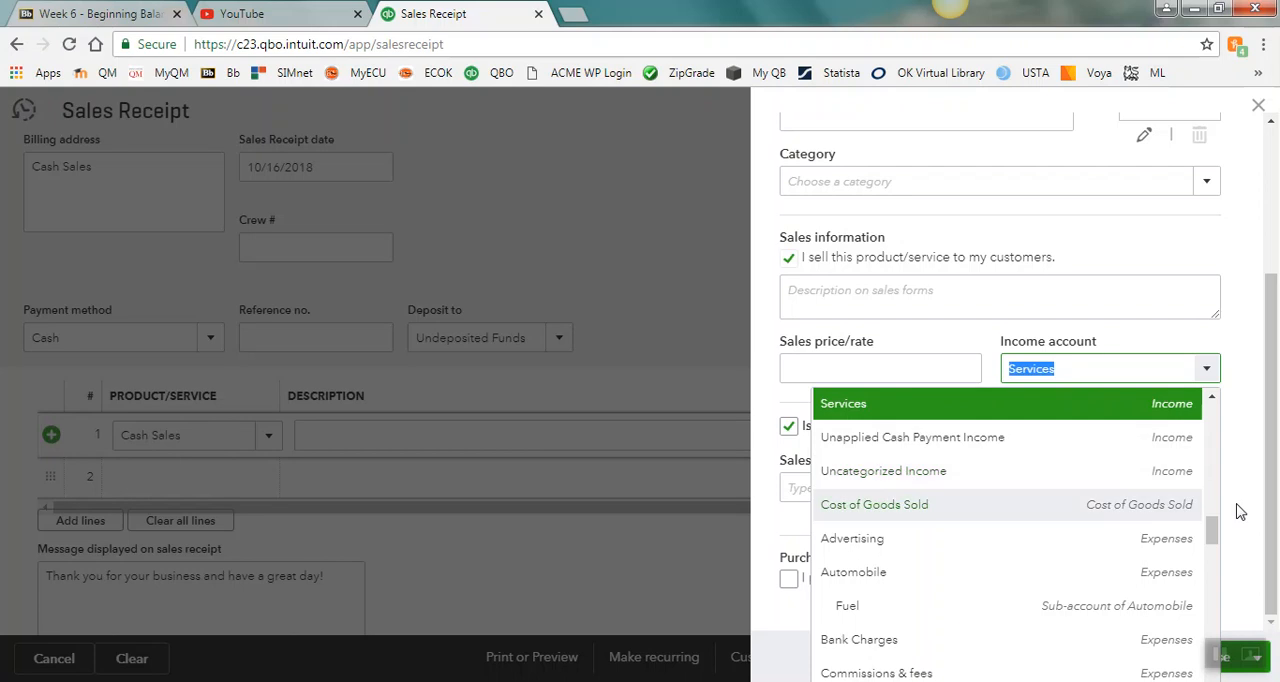
click(1212, 400)
click(1212, 400)
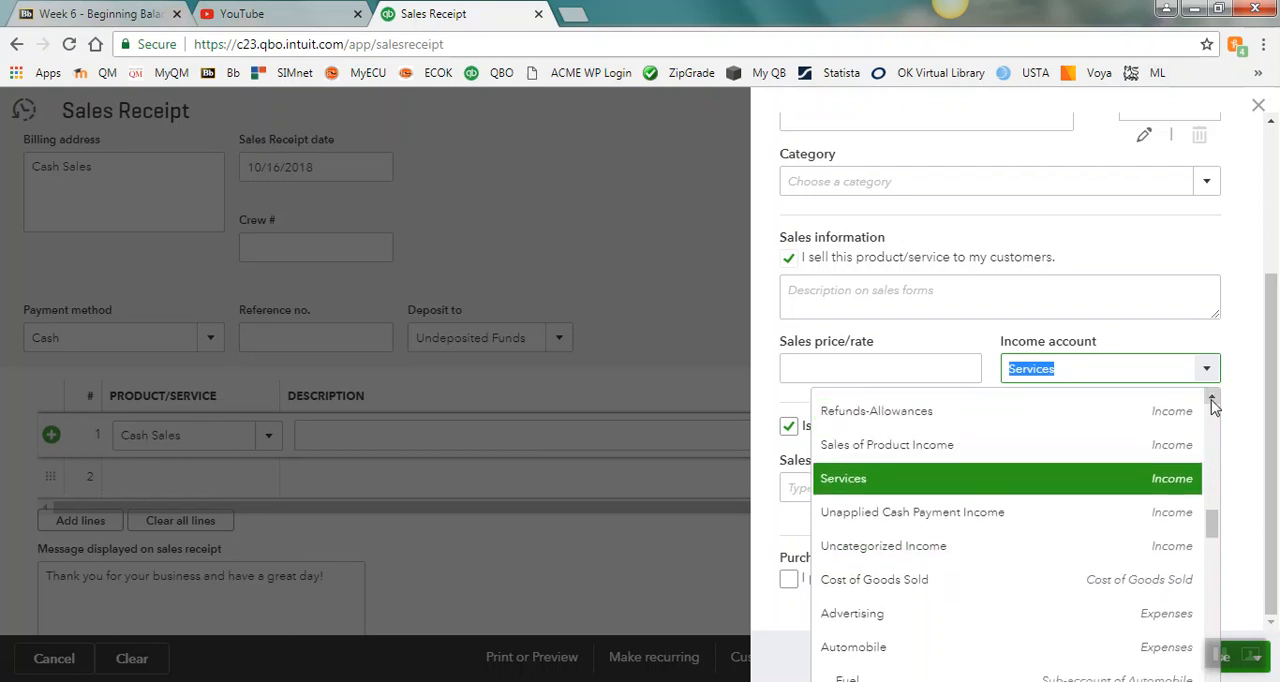
click(880, 443)
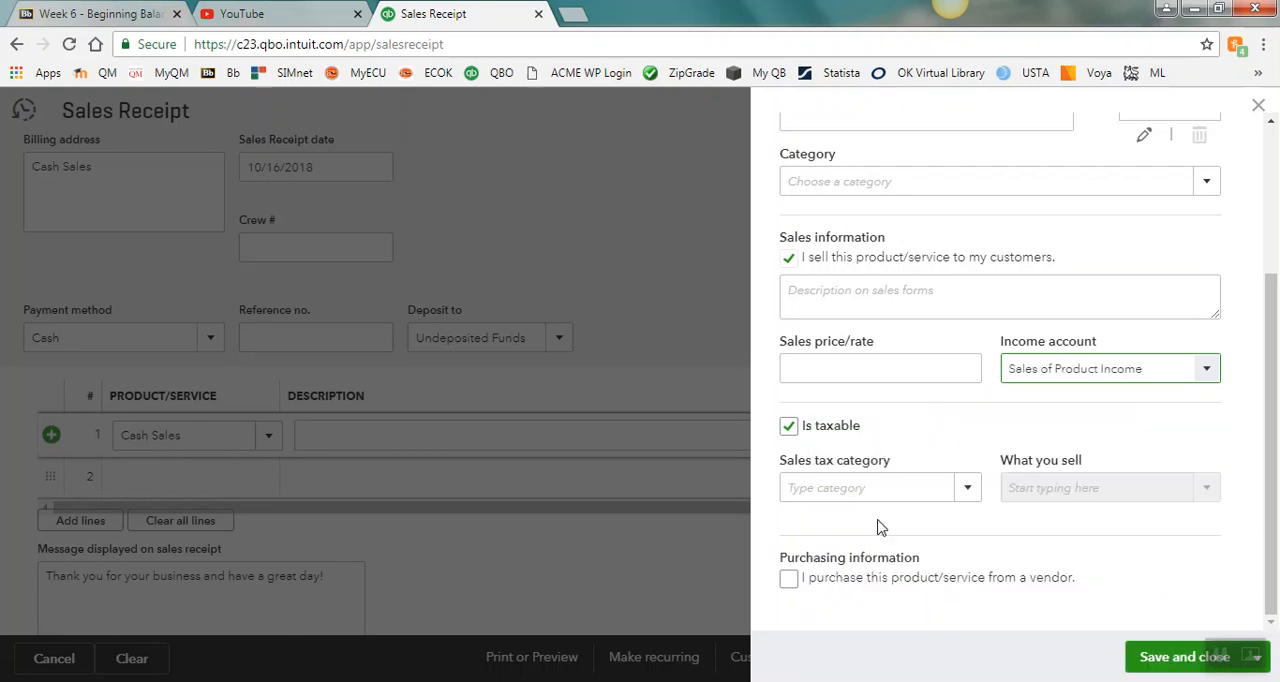
click(1160, 666)
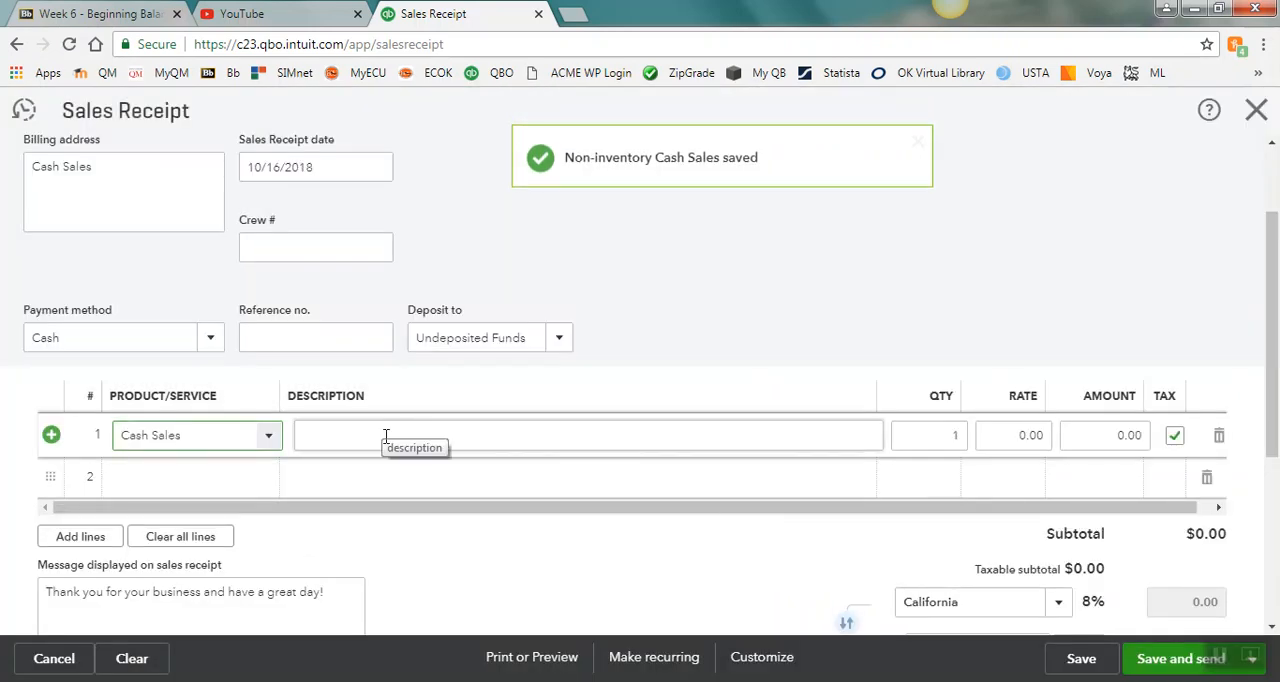
Step: Set the rate of the Cash Sales line to 2500.00
click(1006, 435)
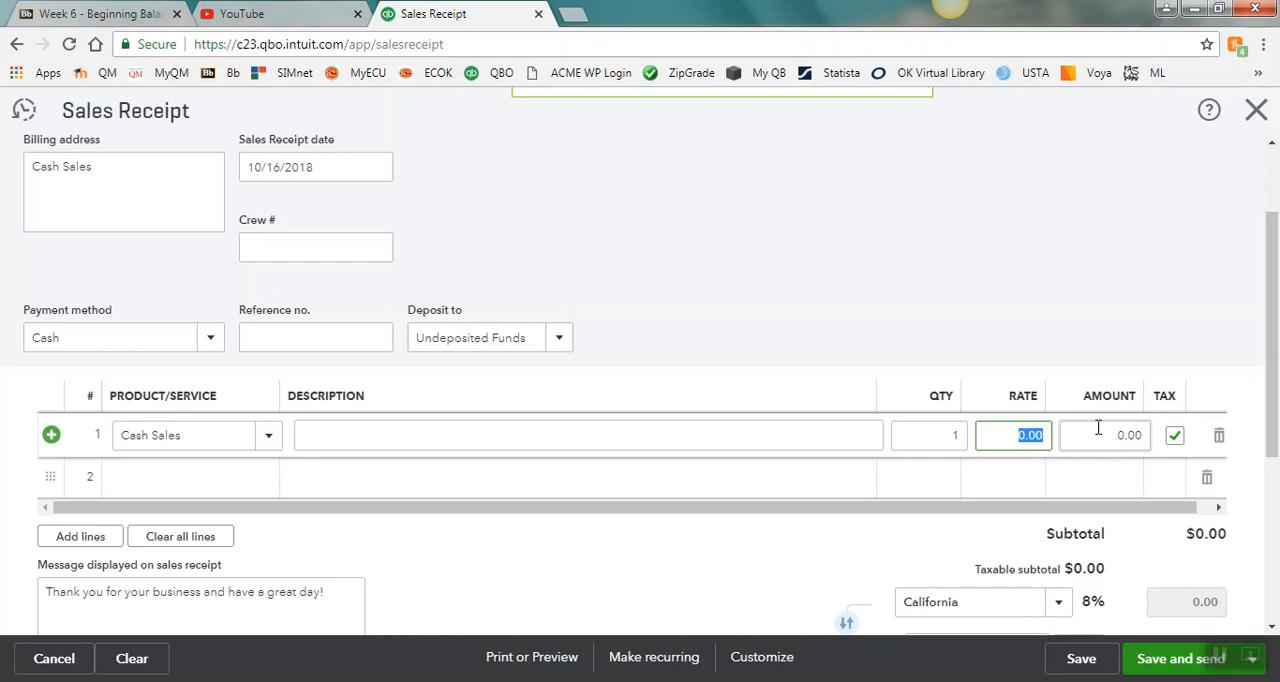
text(2500.00)
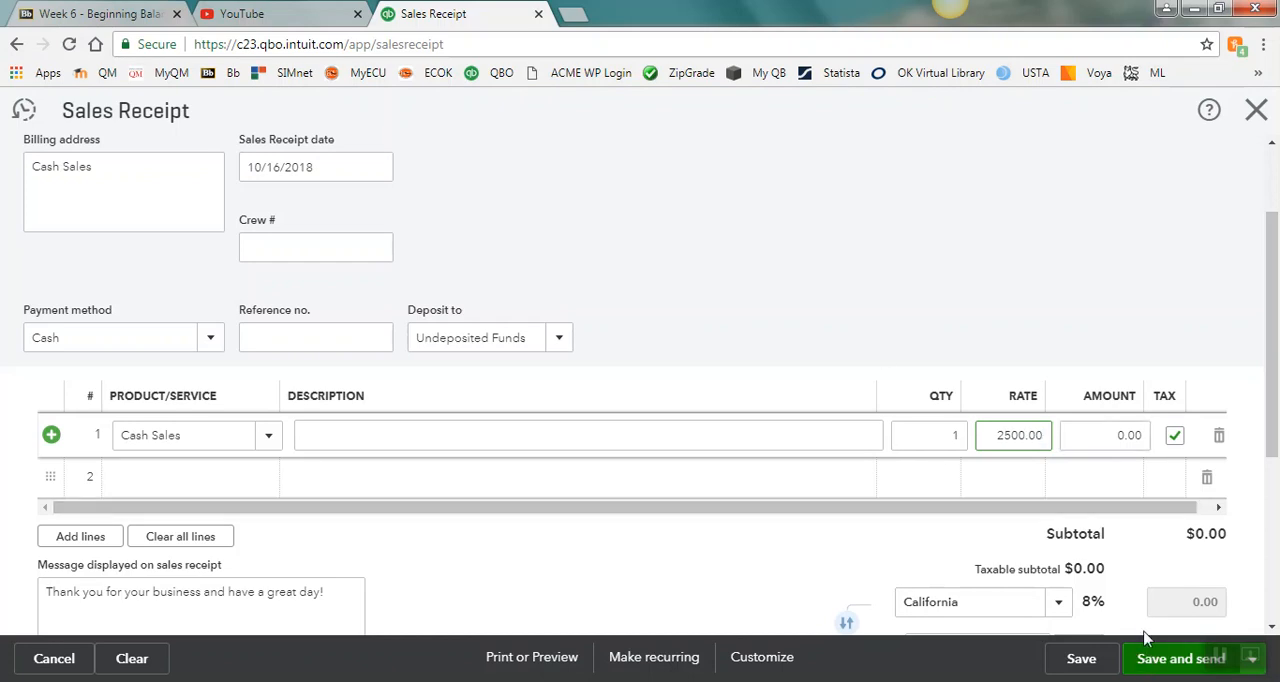
key(Tab)
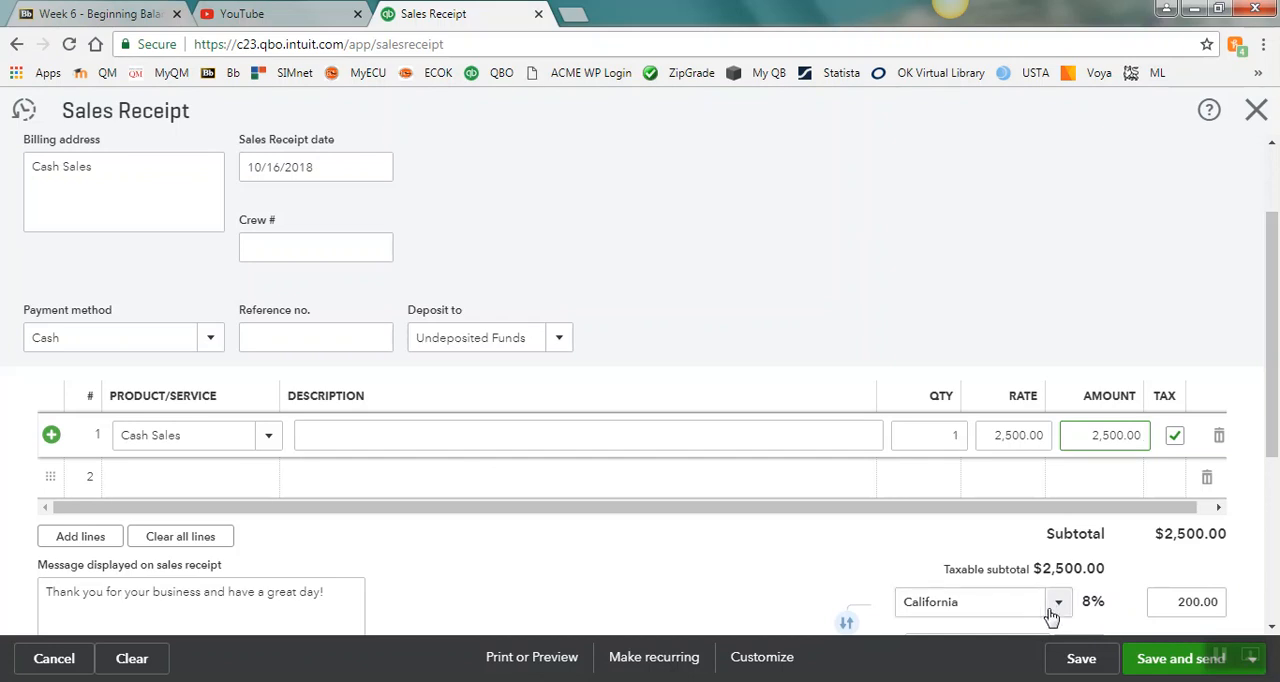
Step: Review the receipt's sales tax rate choices and make the Cash Sales line non-taxable
drag(1272, 338, 1279, 461)
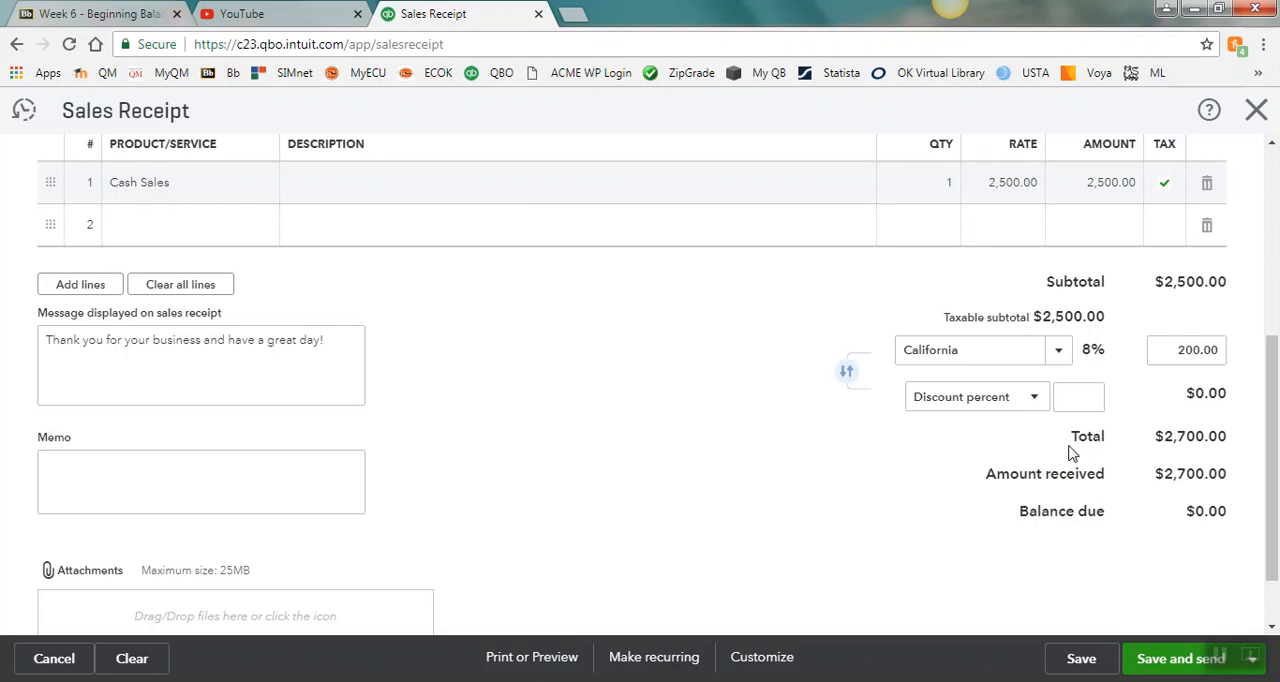
click(1062, 352)
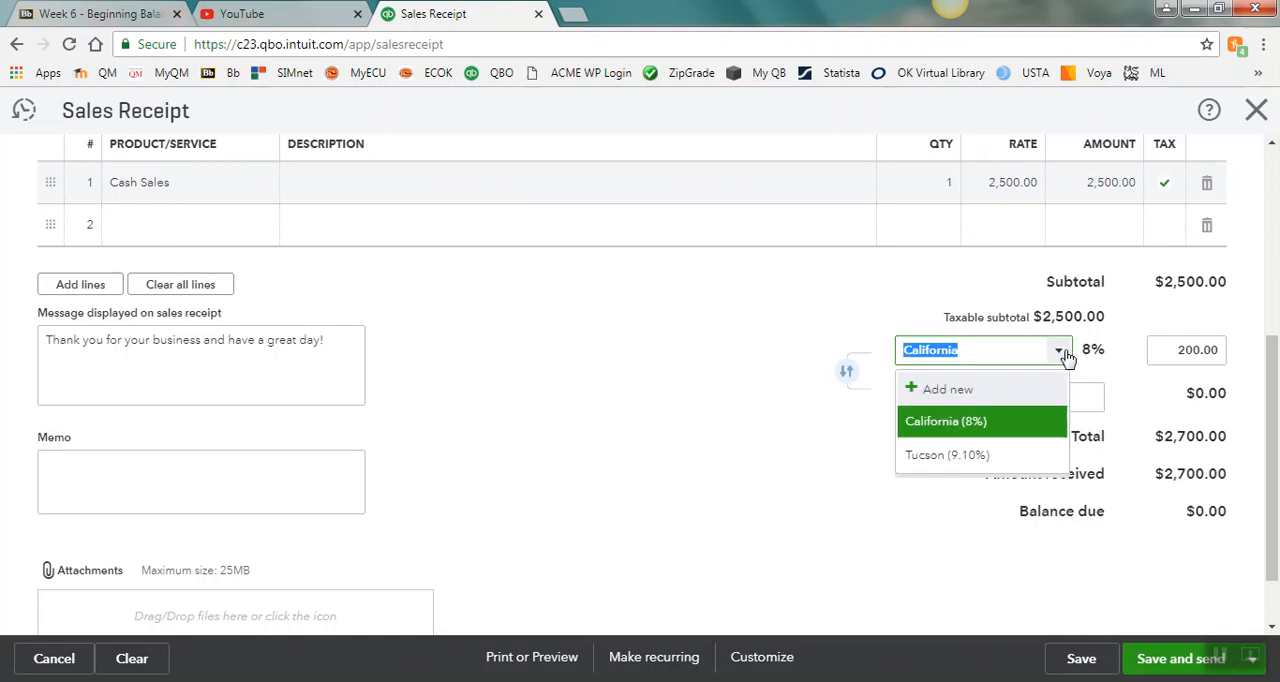
click(1062, 354)
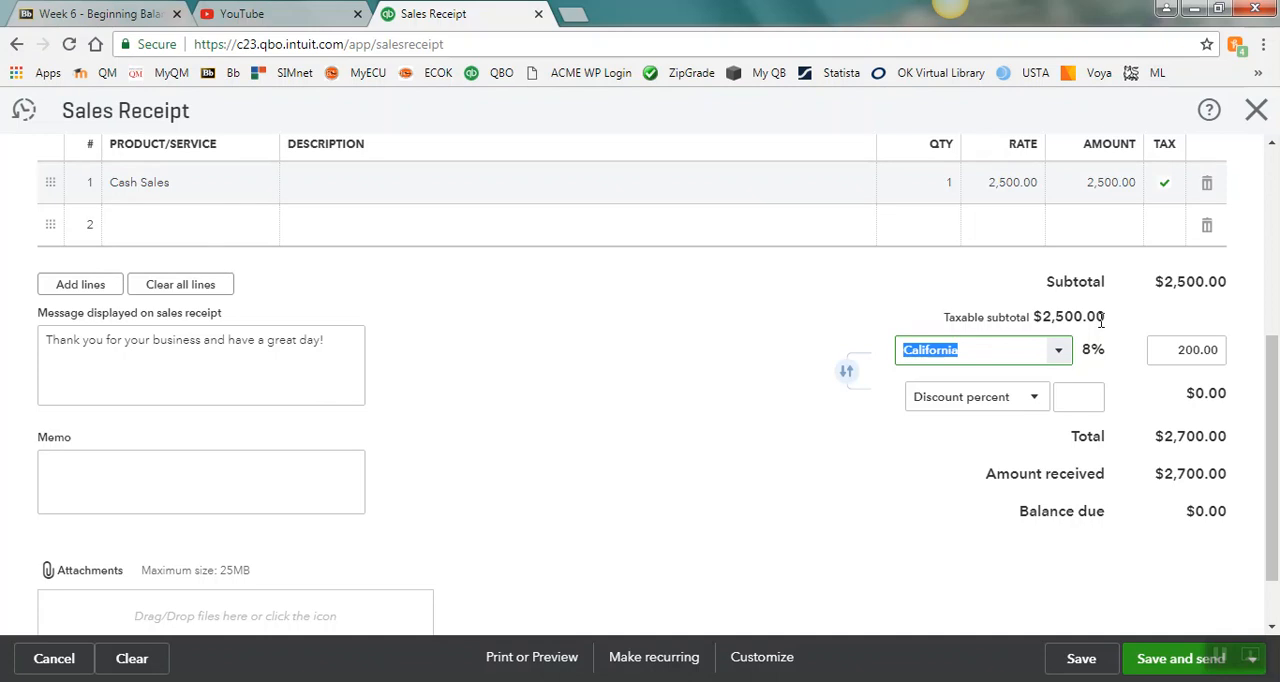
click(1163, 193)
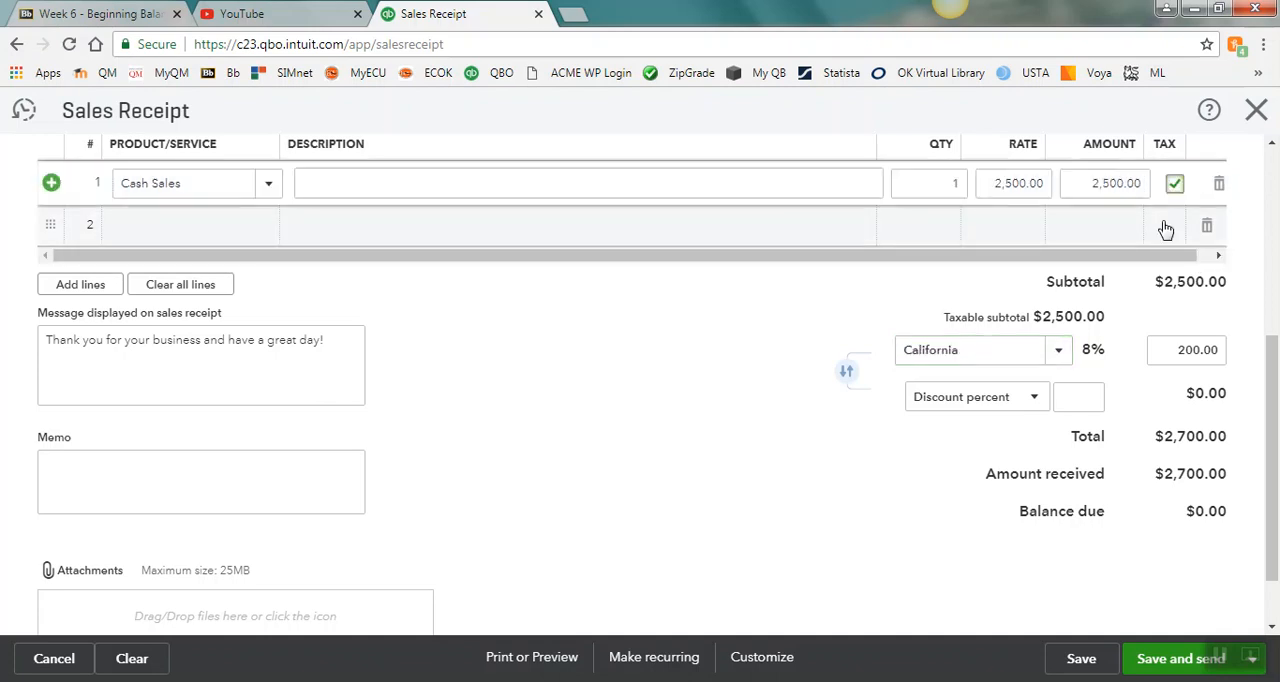
click(1176, 183)
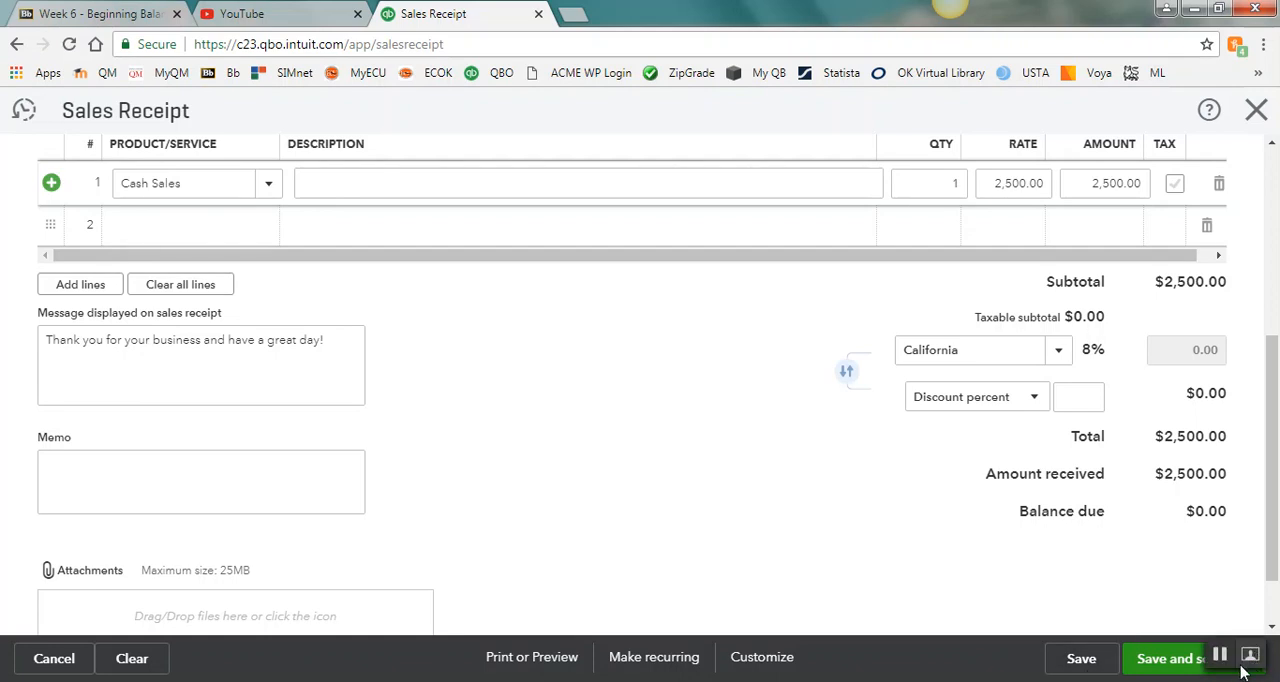
Step: Save the cash sales receipt and close it
click(1081, 659)
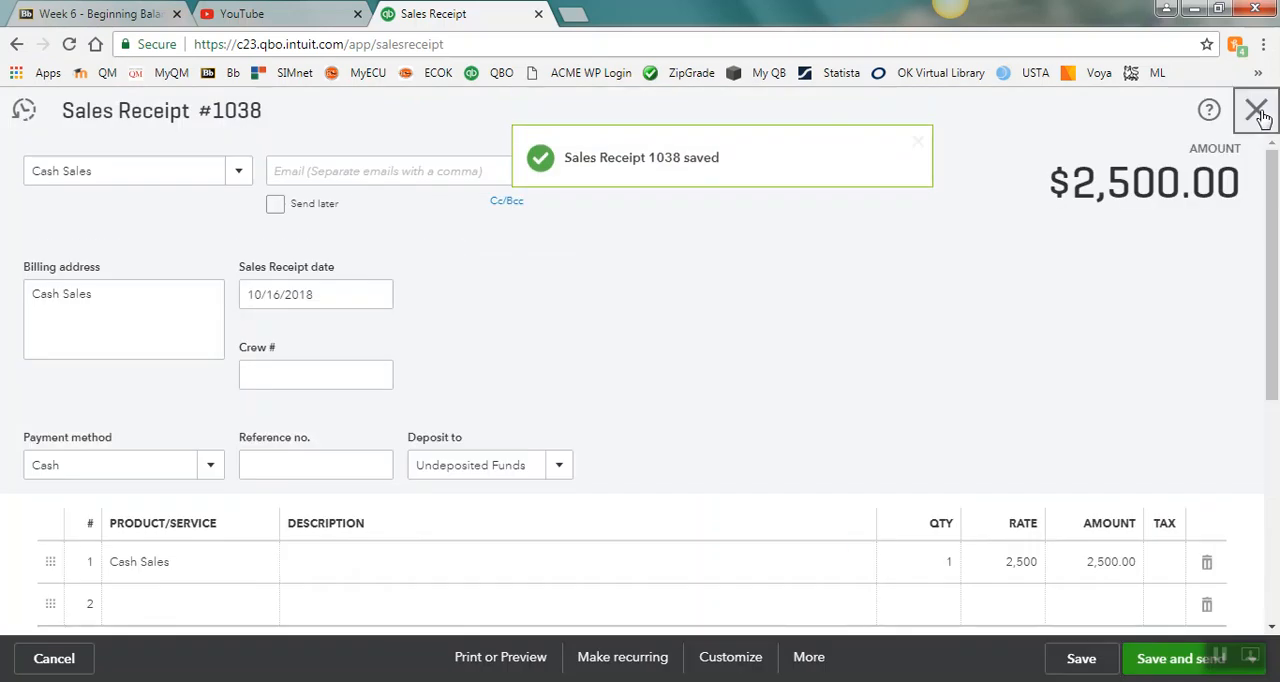
click(1259, 113)
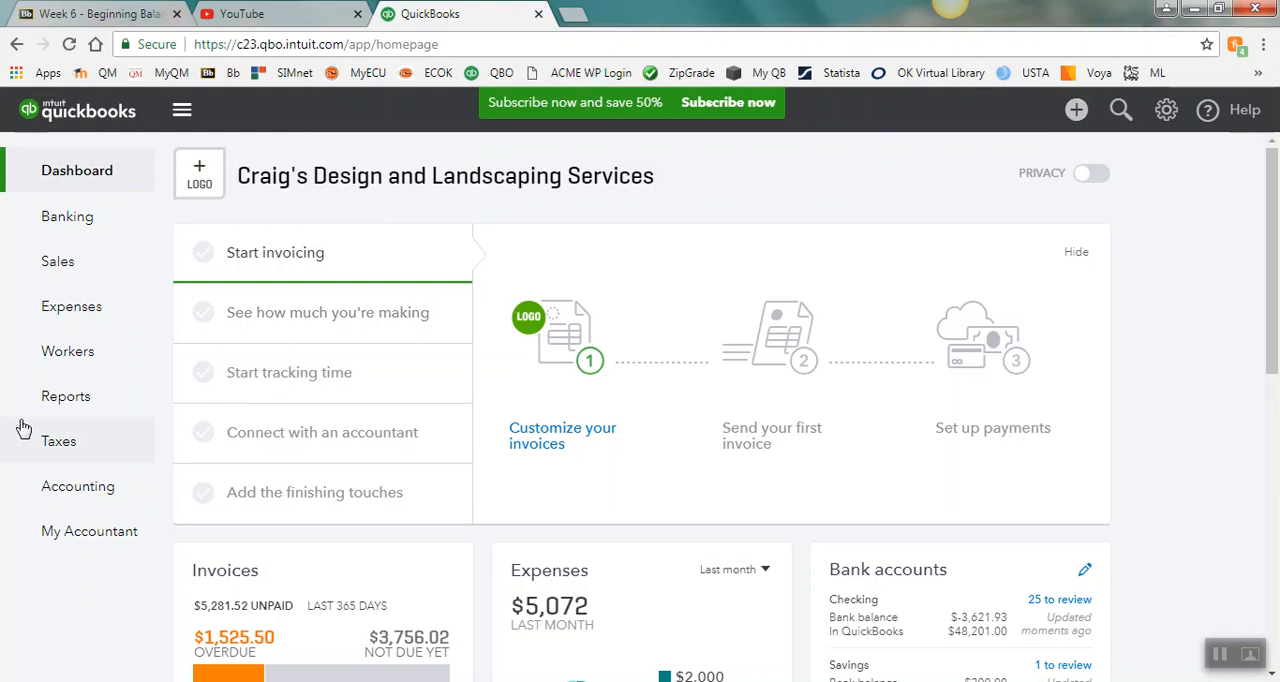
Step: Find the Journal report among the company's reports and open it
click(79, 397)
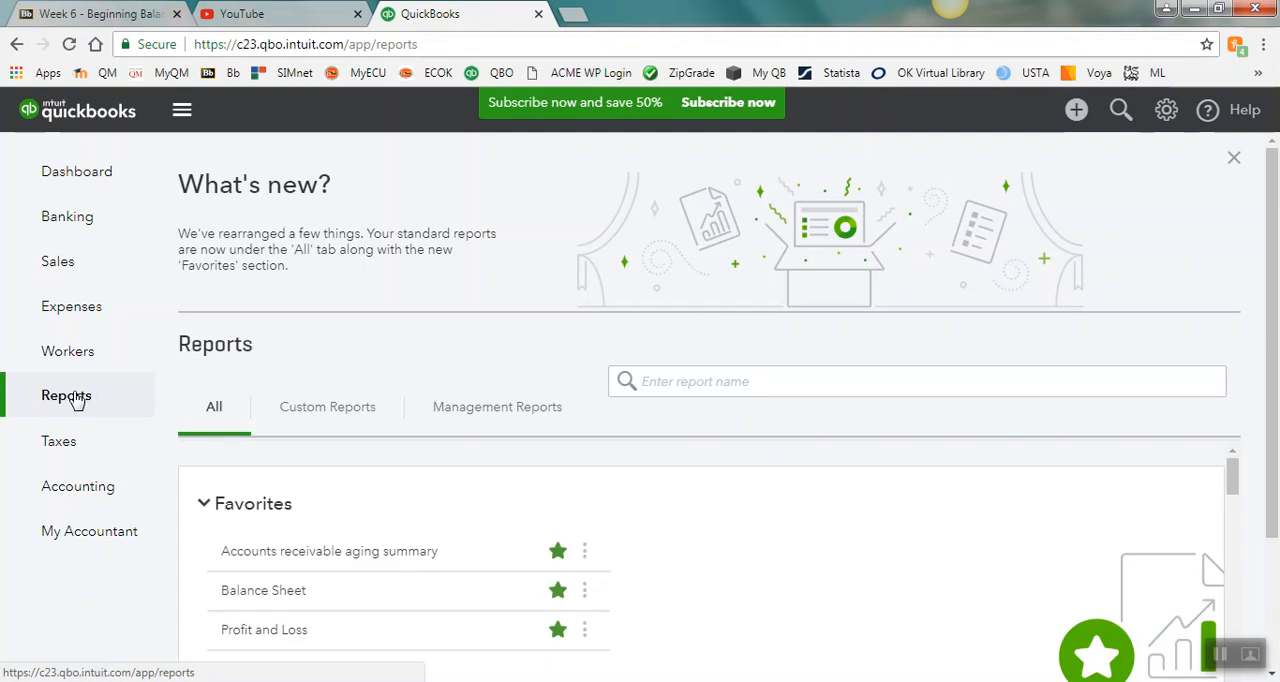
scroll(1277, 230, down, 2)
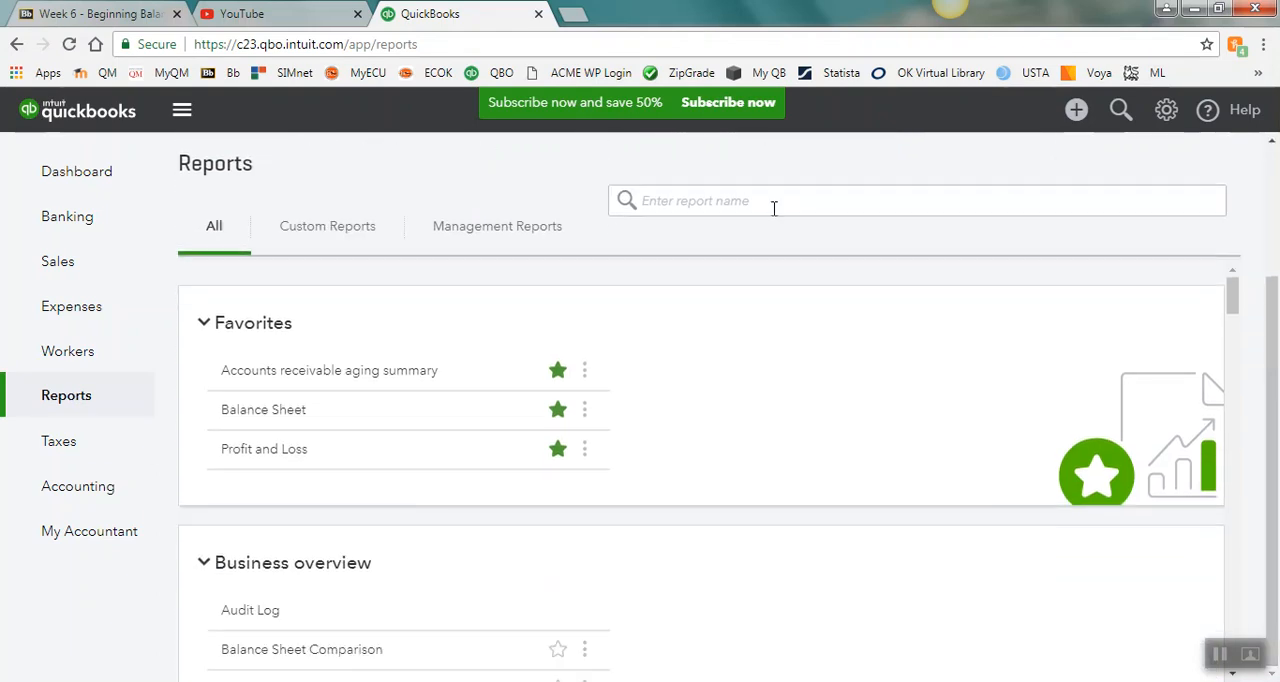
click(707, 206)
text(jou)
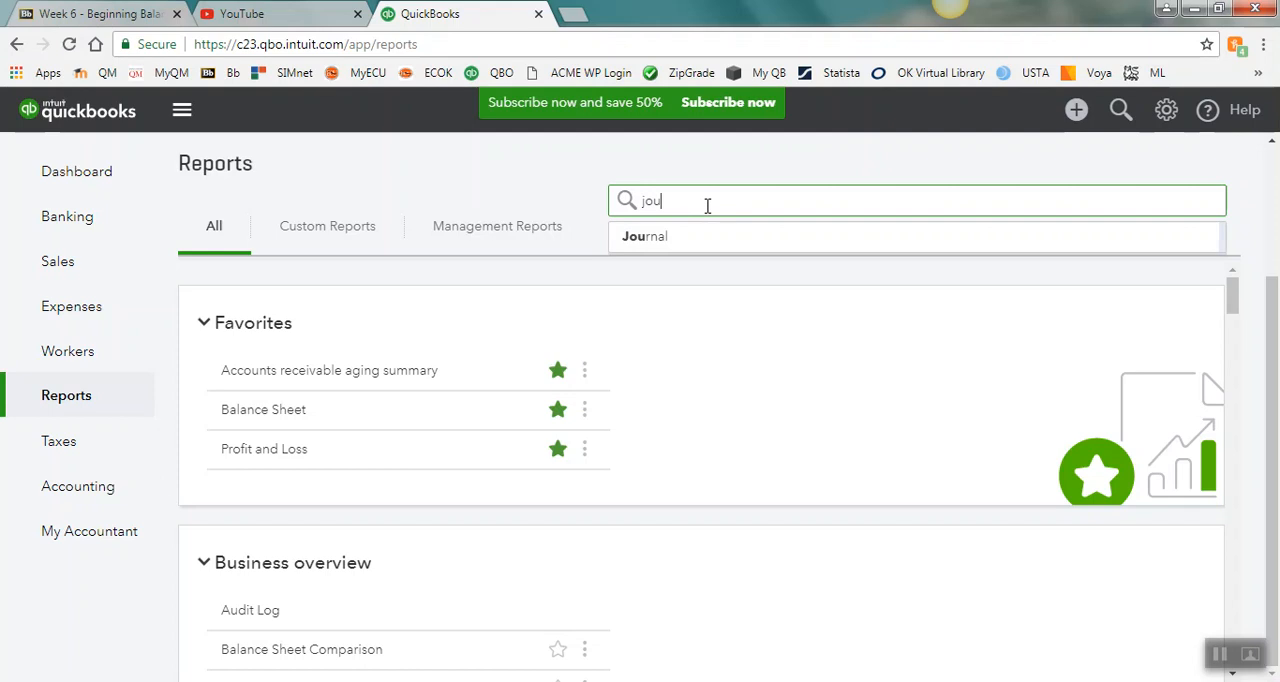
click(652, 239)
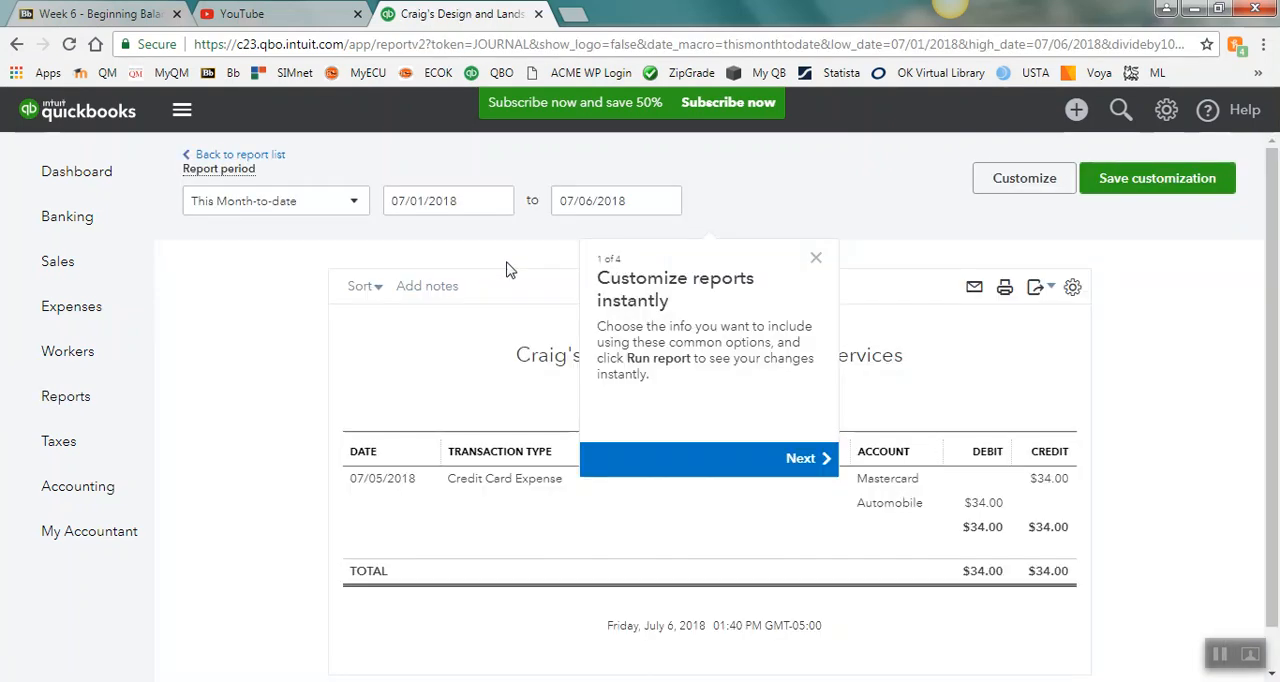
Step: Set the start date of the Journal report period to 10/01/2018
click(498, 201)
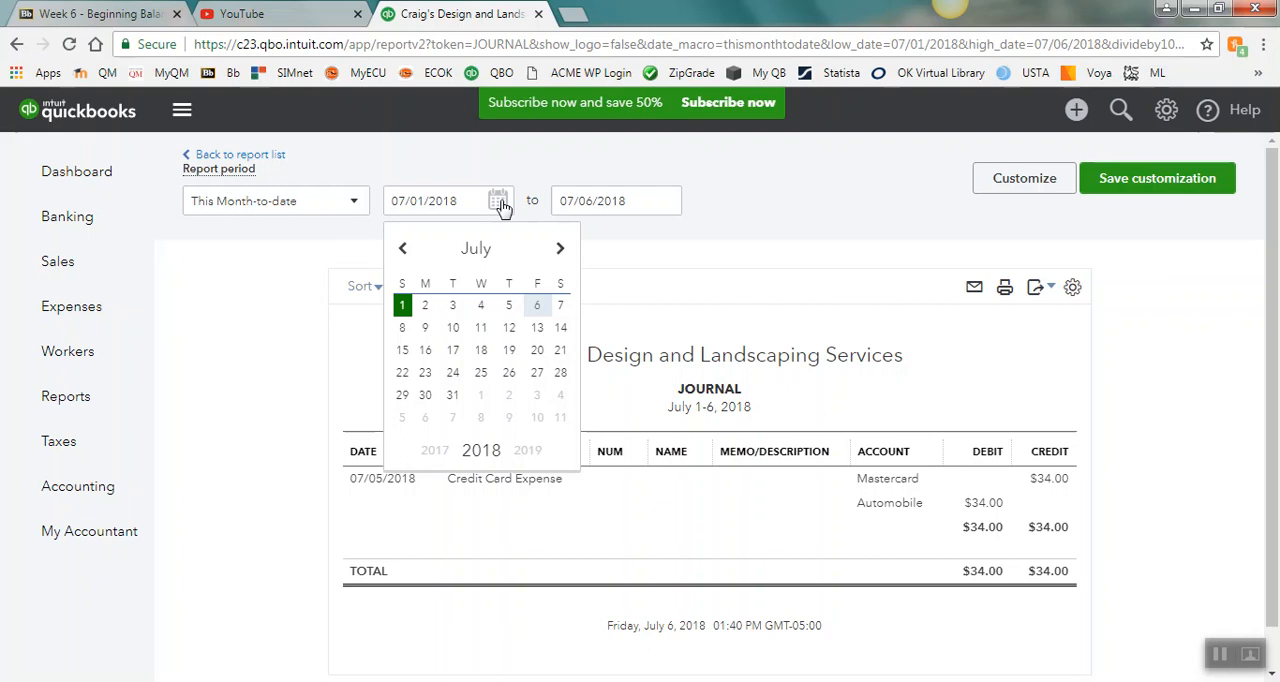
click(562, 251)
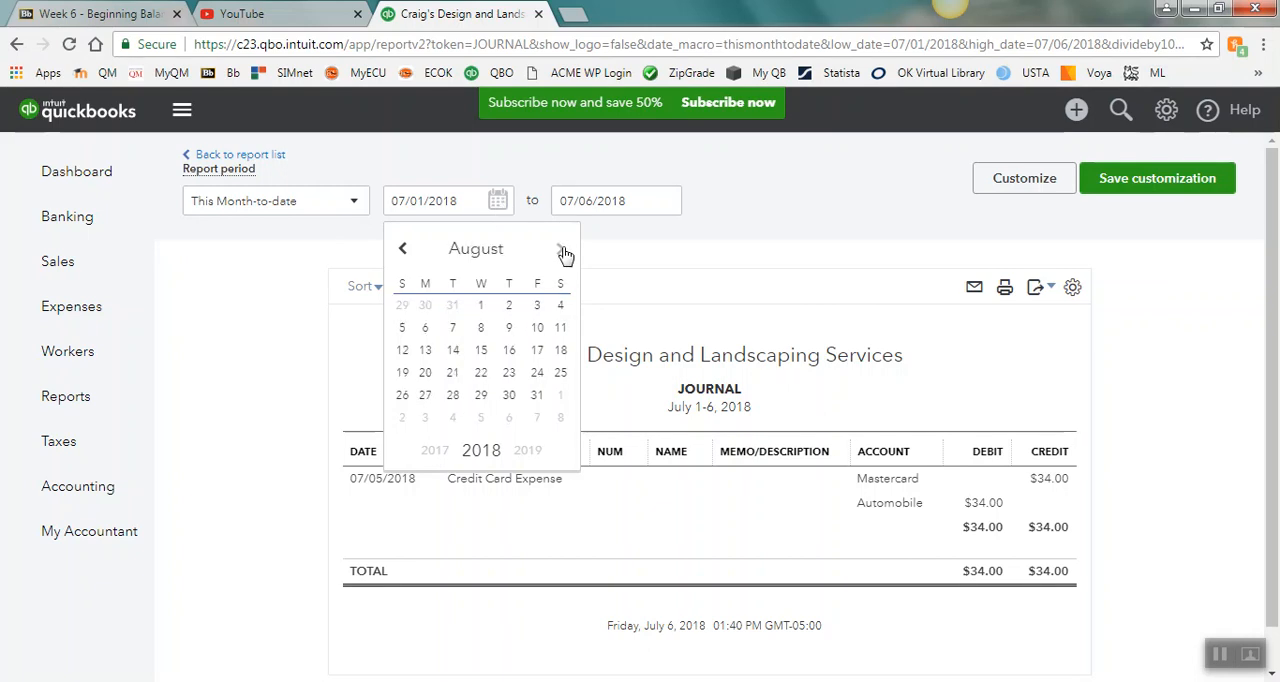
click(563, 252)
click(563, 252)
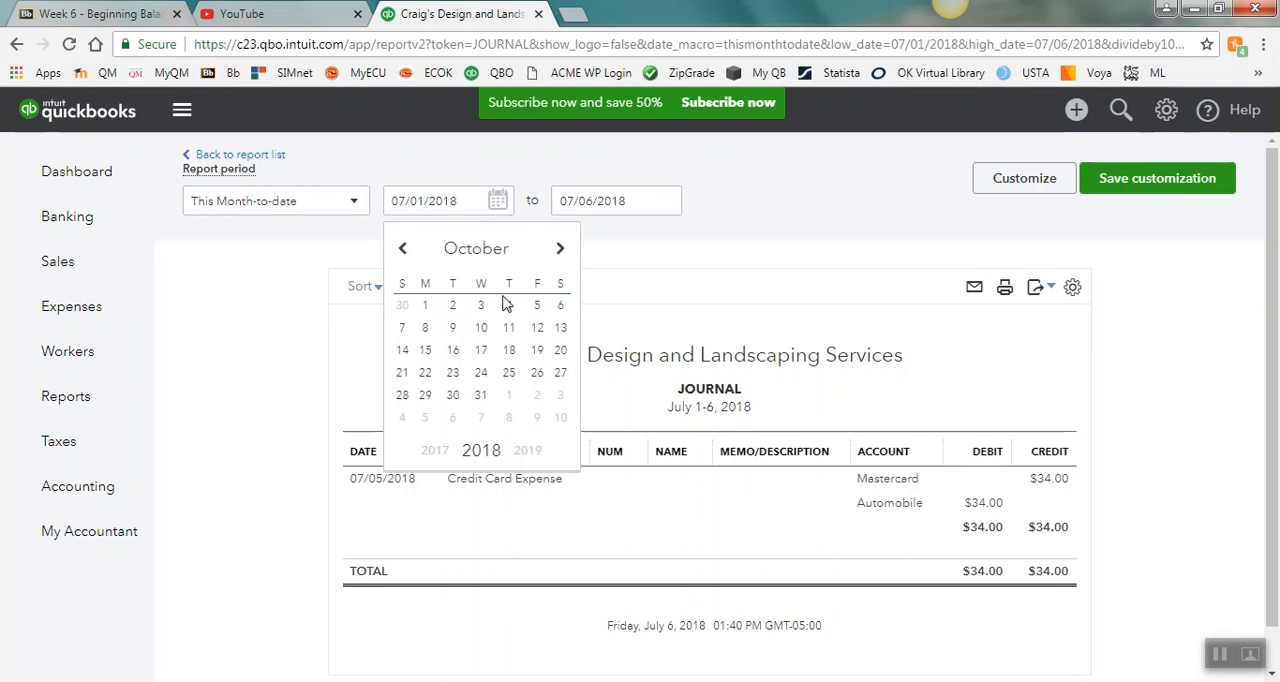
click(418, 318)
Step: Set the Journal report's end date to 10/31/2018 and review the entries for the period
click(666, 201)
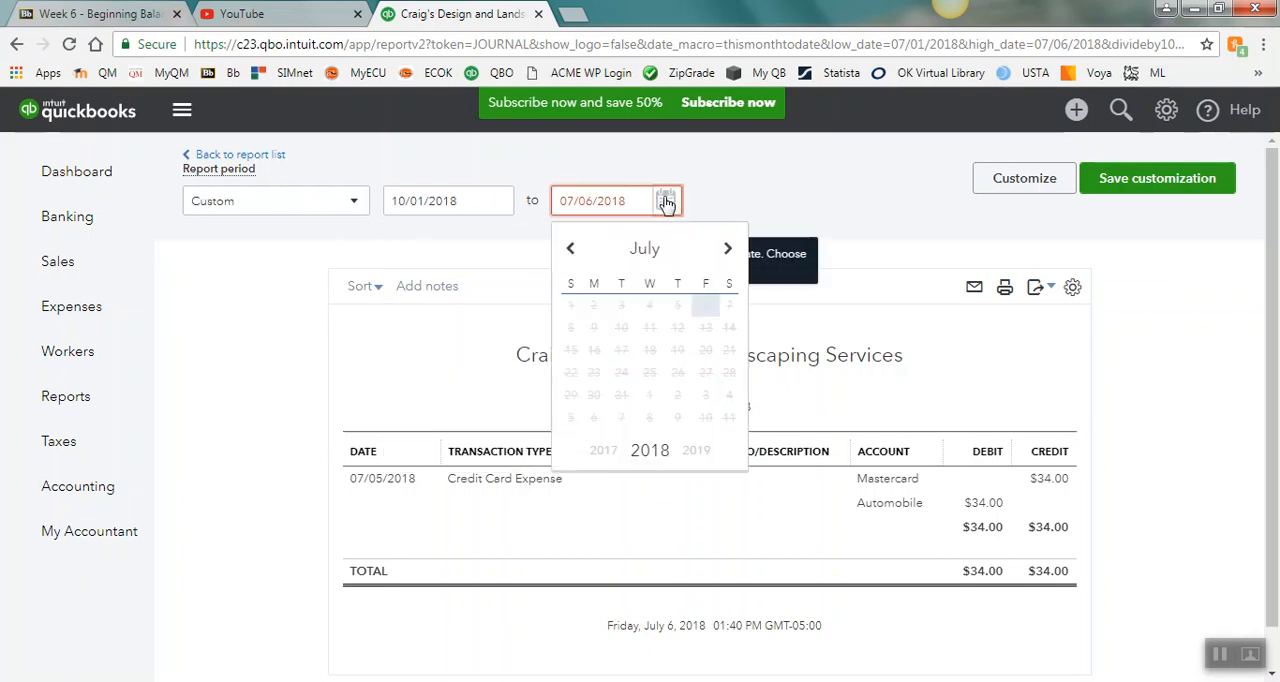
click(727, 250)
click(729, 252)
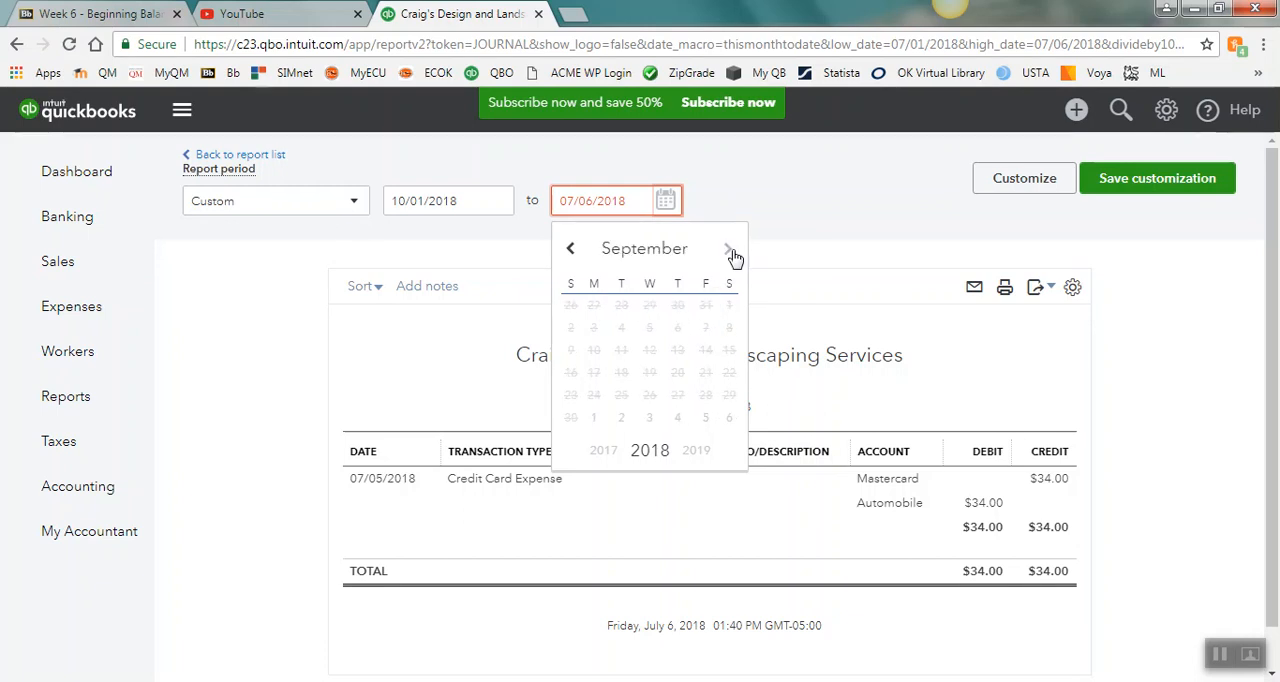
click(729, 252)
click(651, 397)
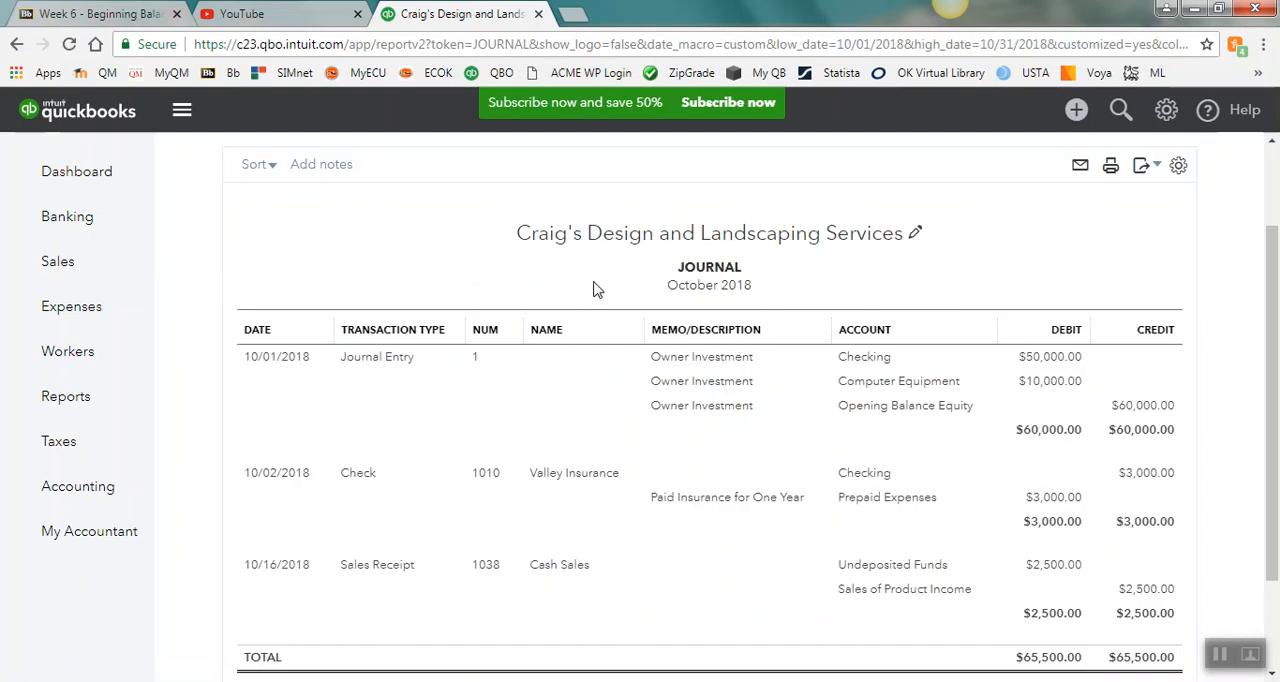
scroll(900, 350, down, 2)
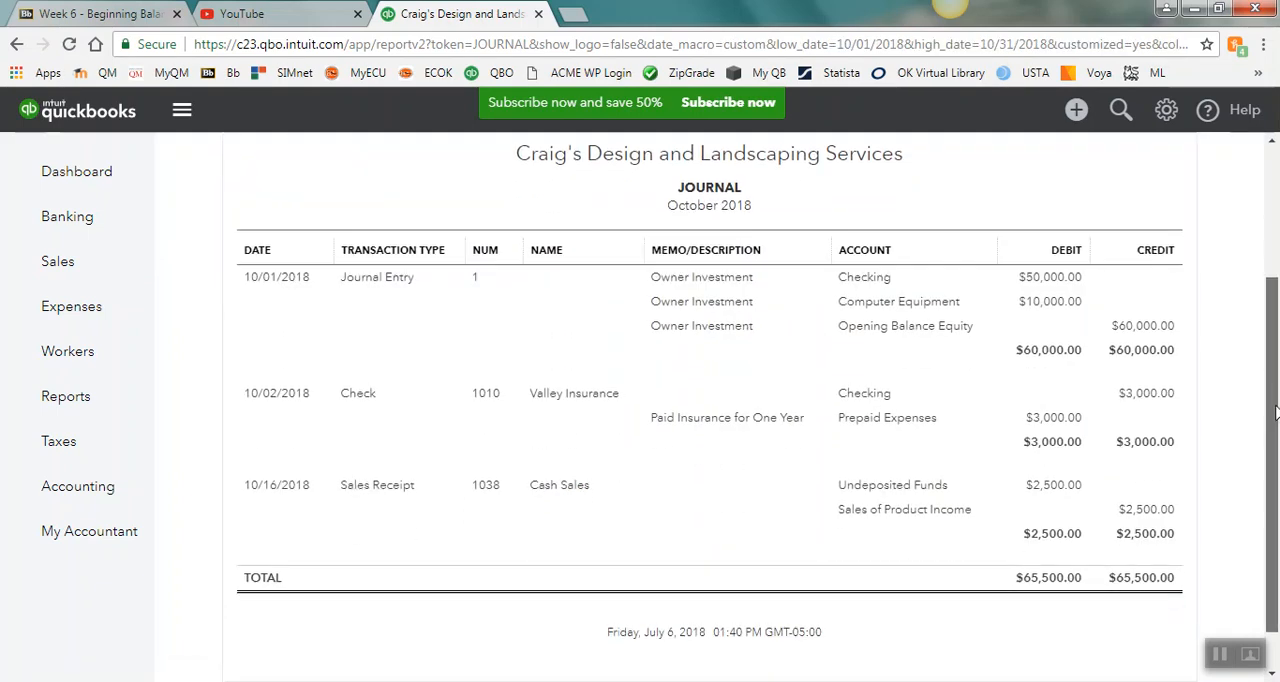